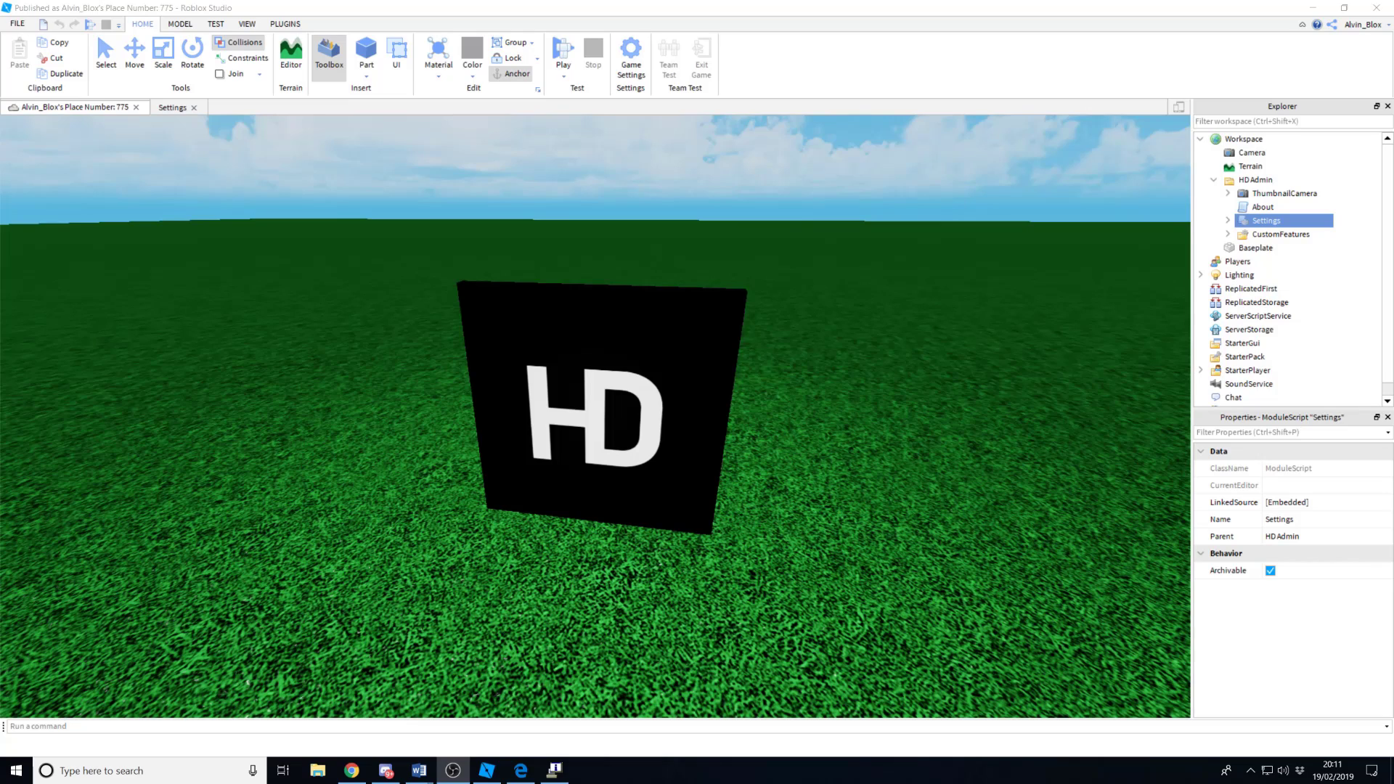
Open the HD Admin Settings script and review the Friends and Owner rank lines
double_click(1266, 221)
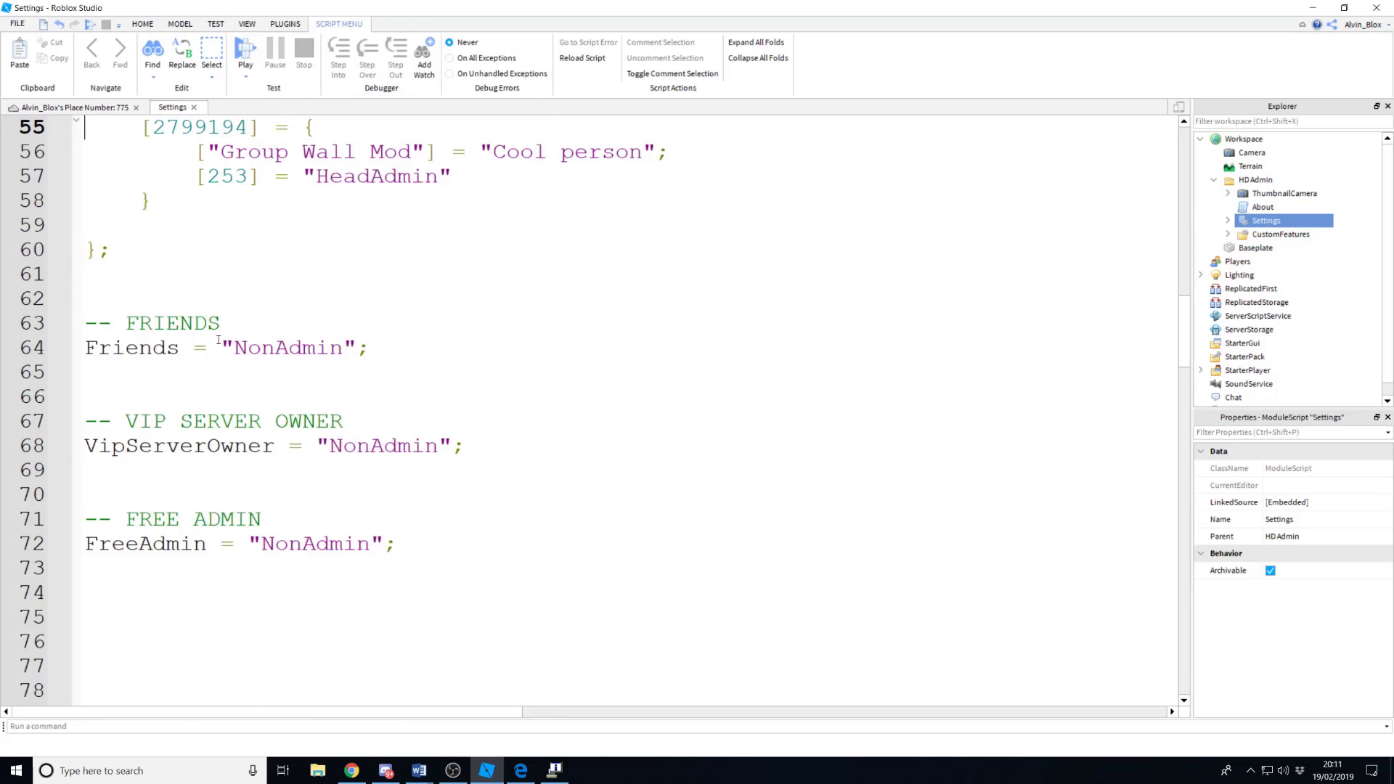
scroll(264, 318, up, 7)
scroll(265, 319, up, 6)
scroll(265, 318, down, 10)
scroll(250, 318, down, 5)
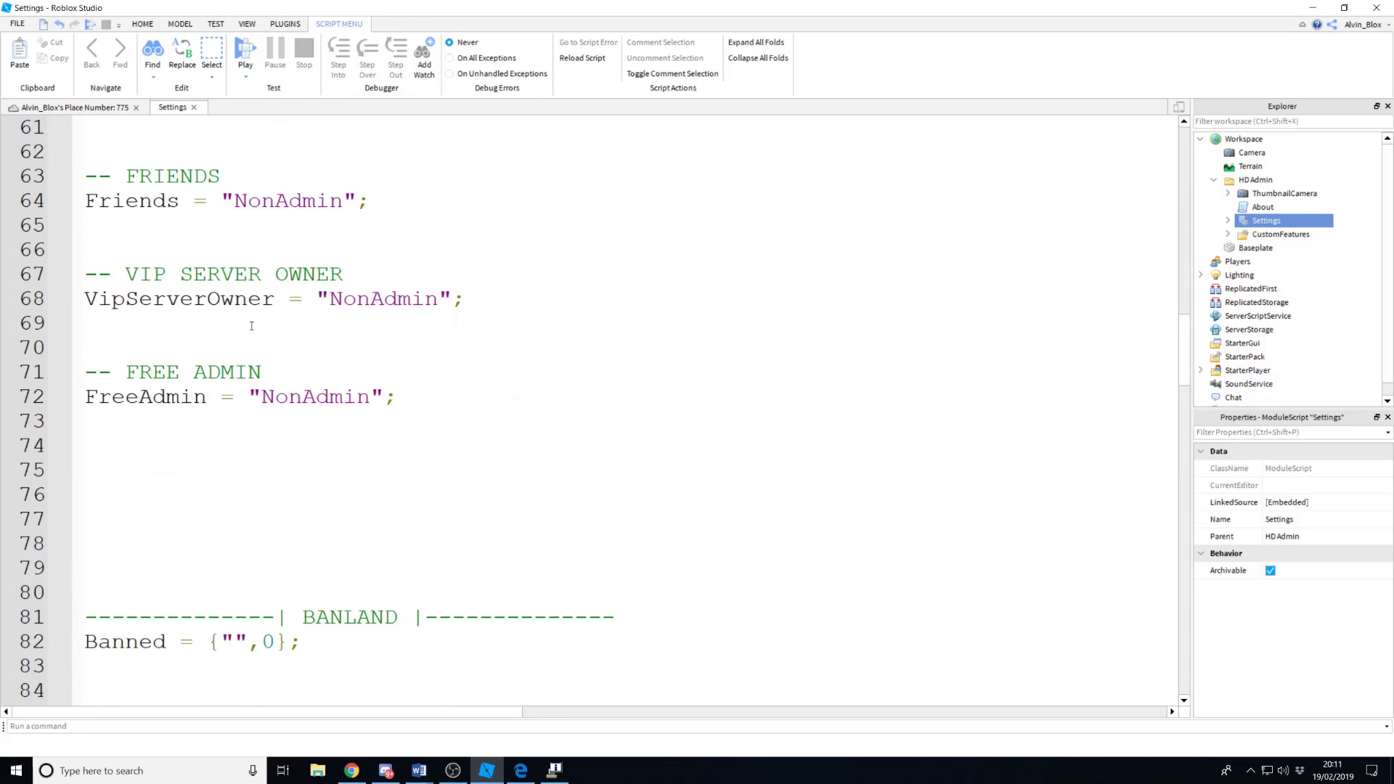
scroll(150, 308, up, 1)
drag(91, 275, 435, 273)
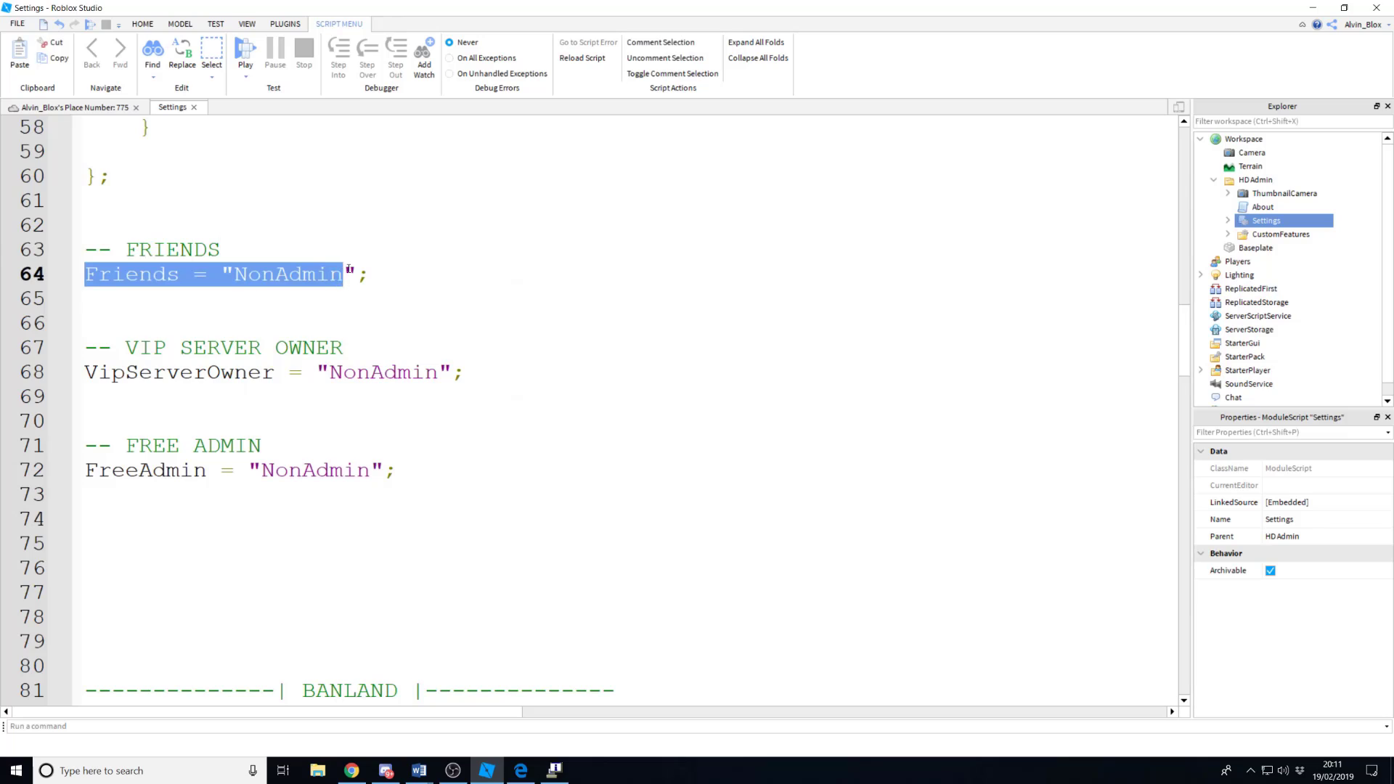
click(435, 273)
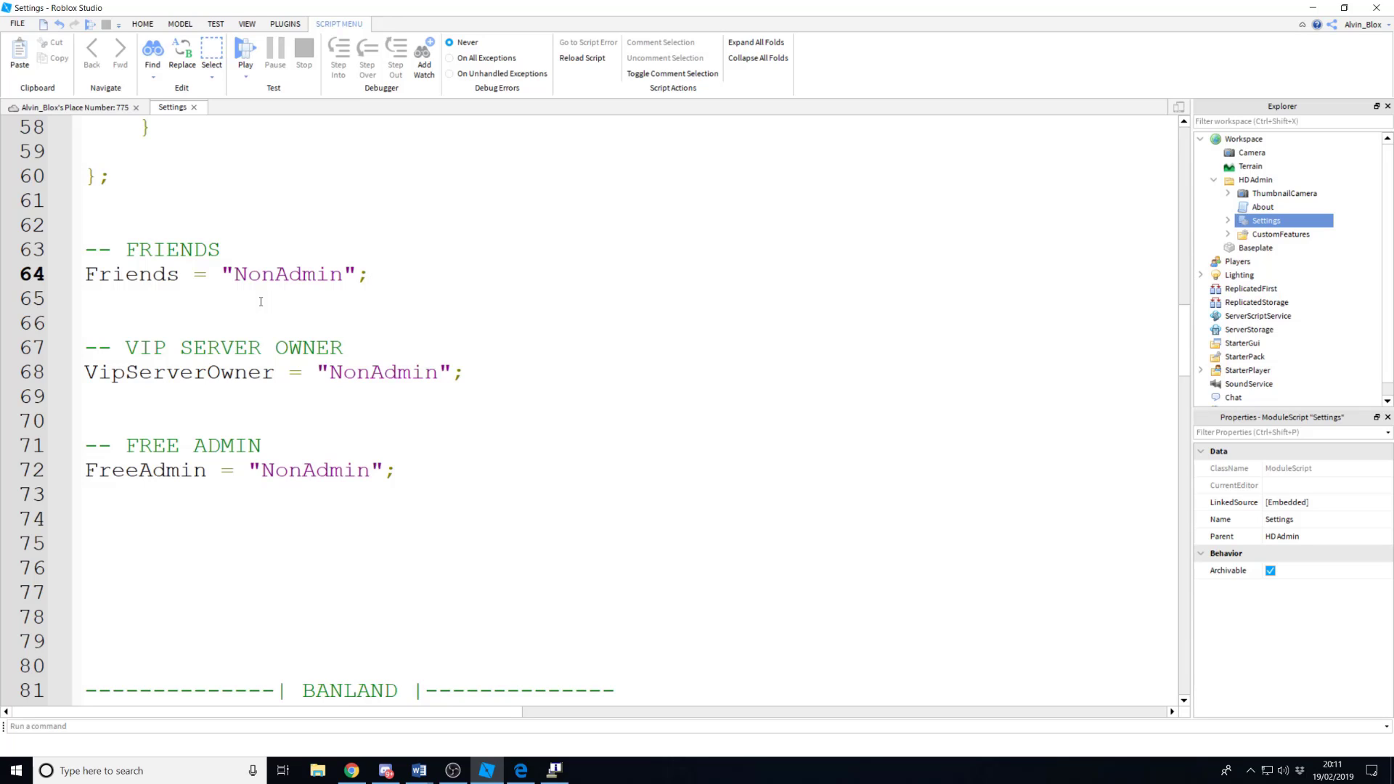
scroll(261, 302, up, 3)
scroll(262, 303, up, 3)
scroll(271, 307, up, 5)
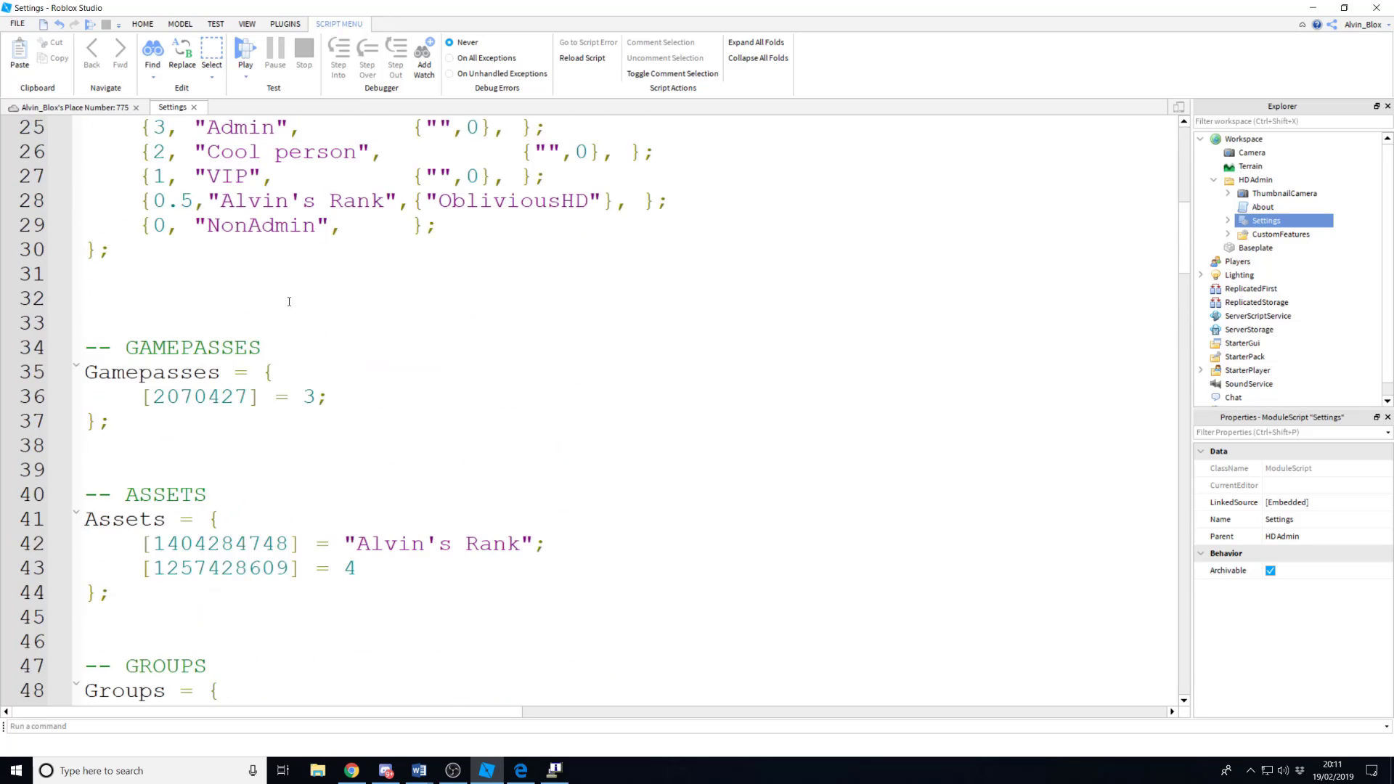
scroll(276, 309, up, 1)
scroll(275, 308, up, 1)
drag(142, 226, 360, 226)
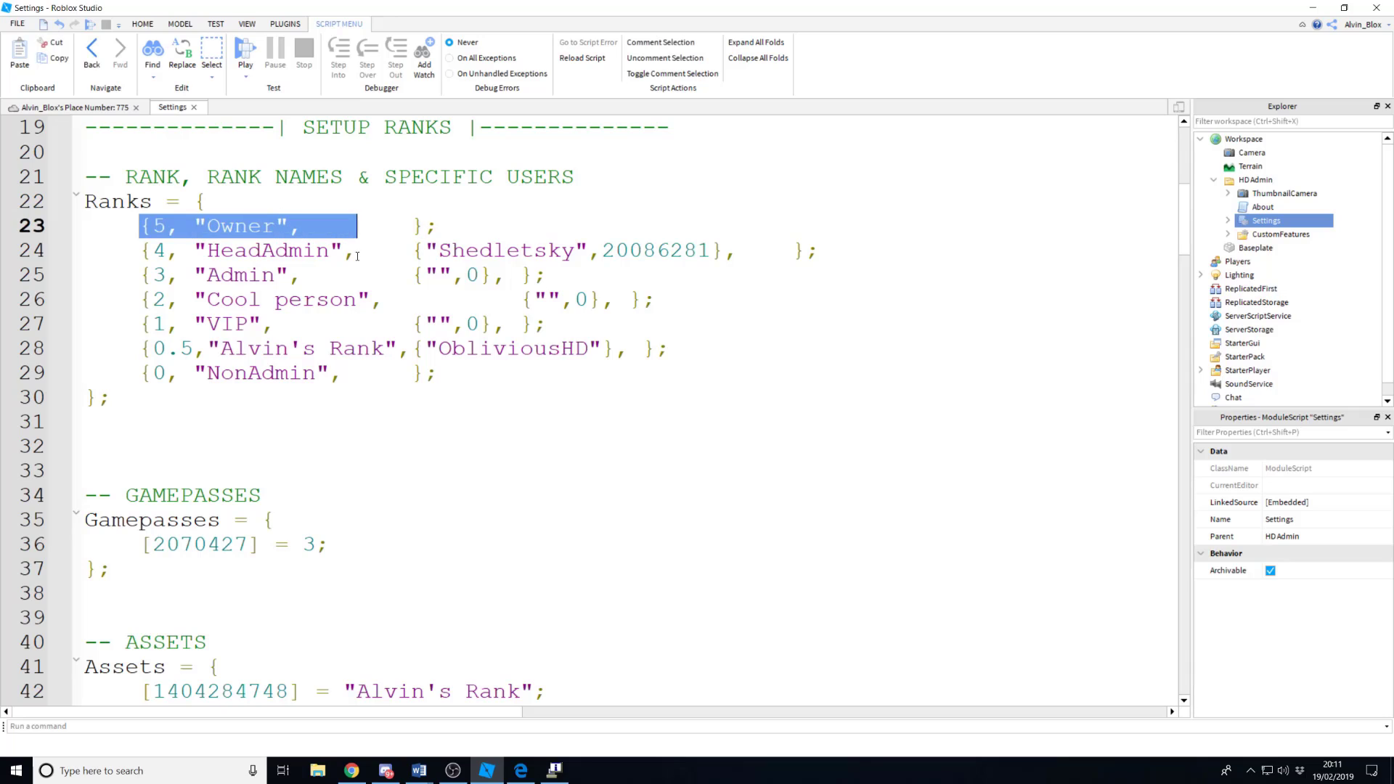
click(324, 302)
double_click(258, 225)
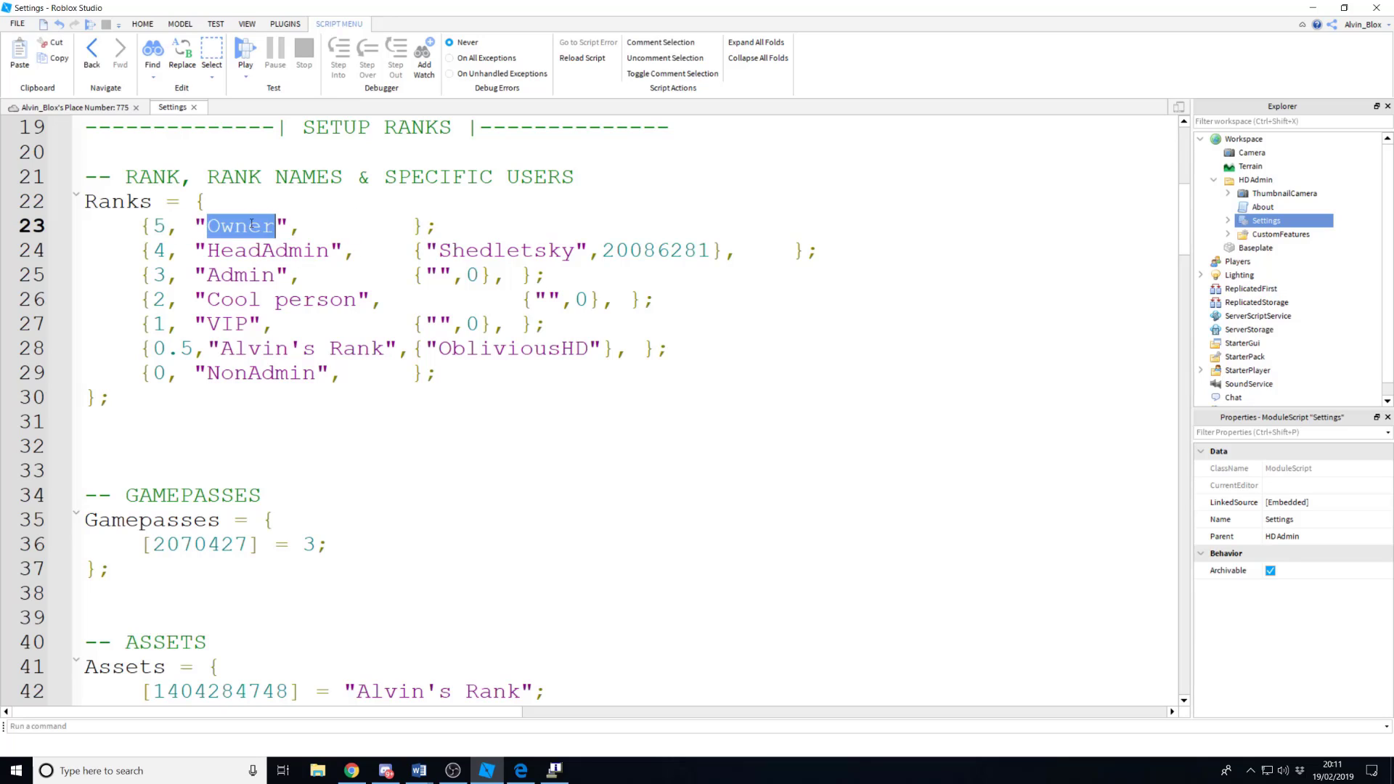
click(221, 294)
drag(207, 298, 359, 299)
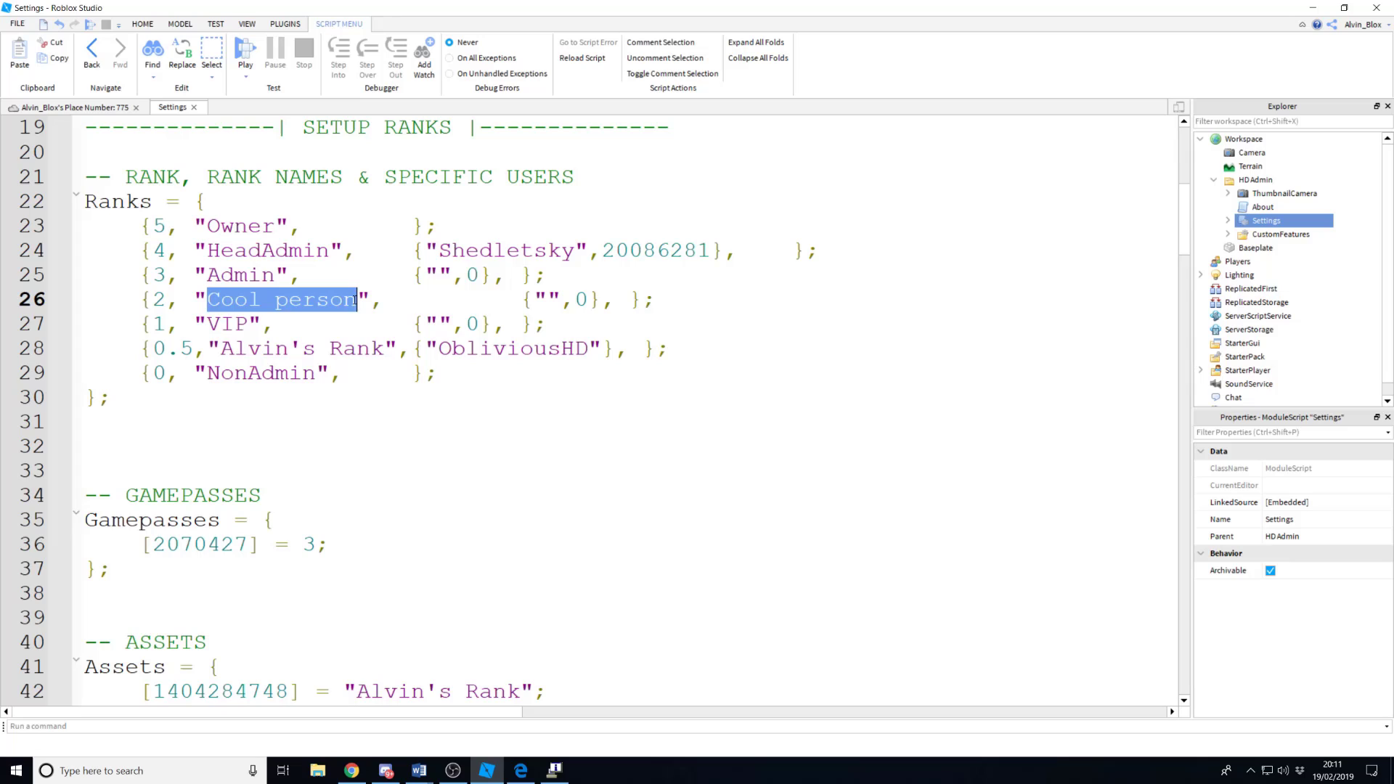
scroll(324, 381, down, 3)
scroll(324, 380, down, 7)
scroll(316, 393, down, 2)
scroll(305, 408, down, 1)
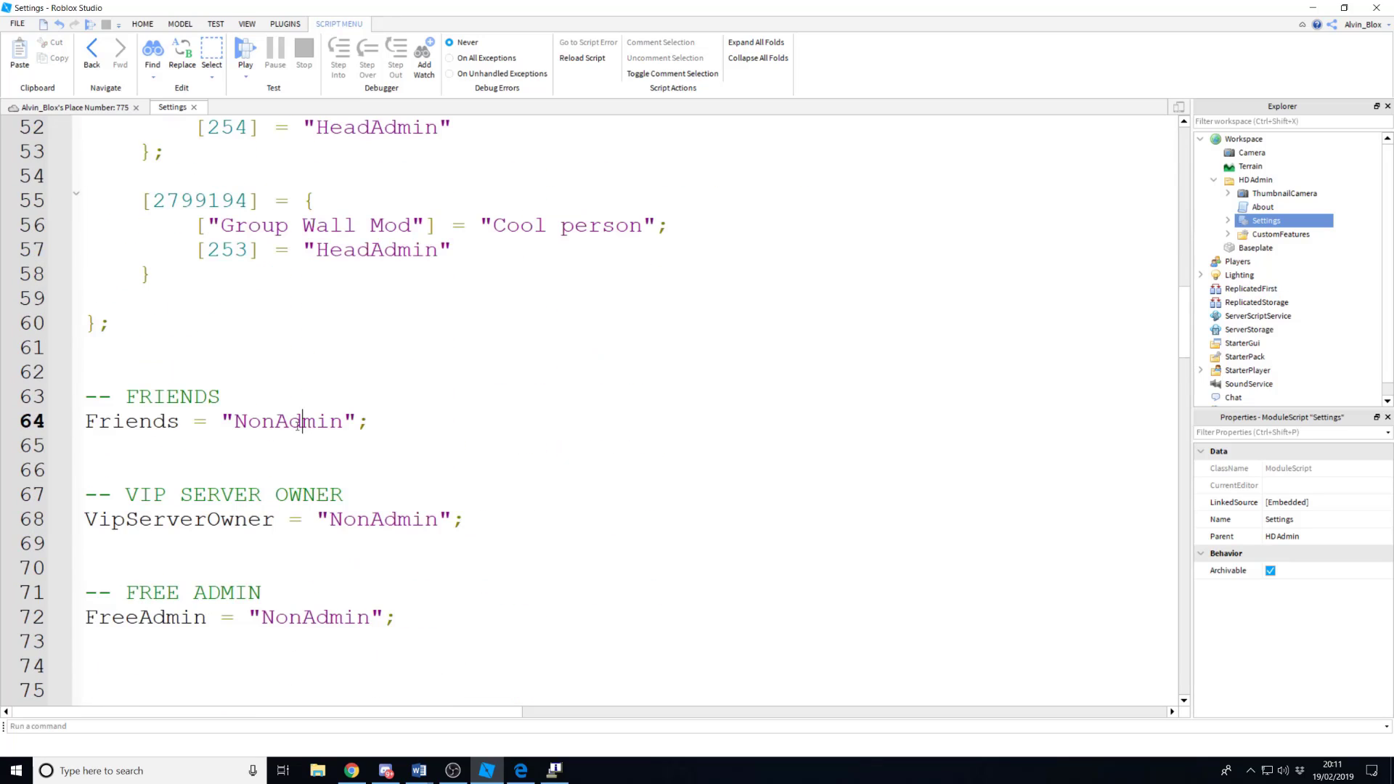
Clear the Friends entry's quoted NonAdmin value so it can become 2
double_click(293, 422)
text(C)
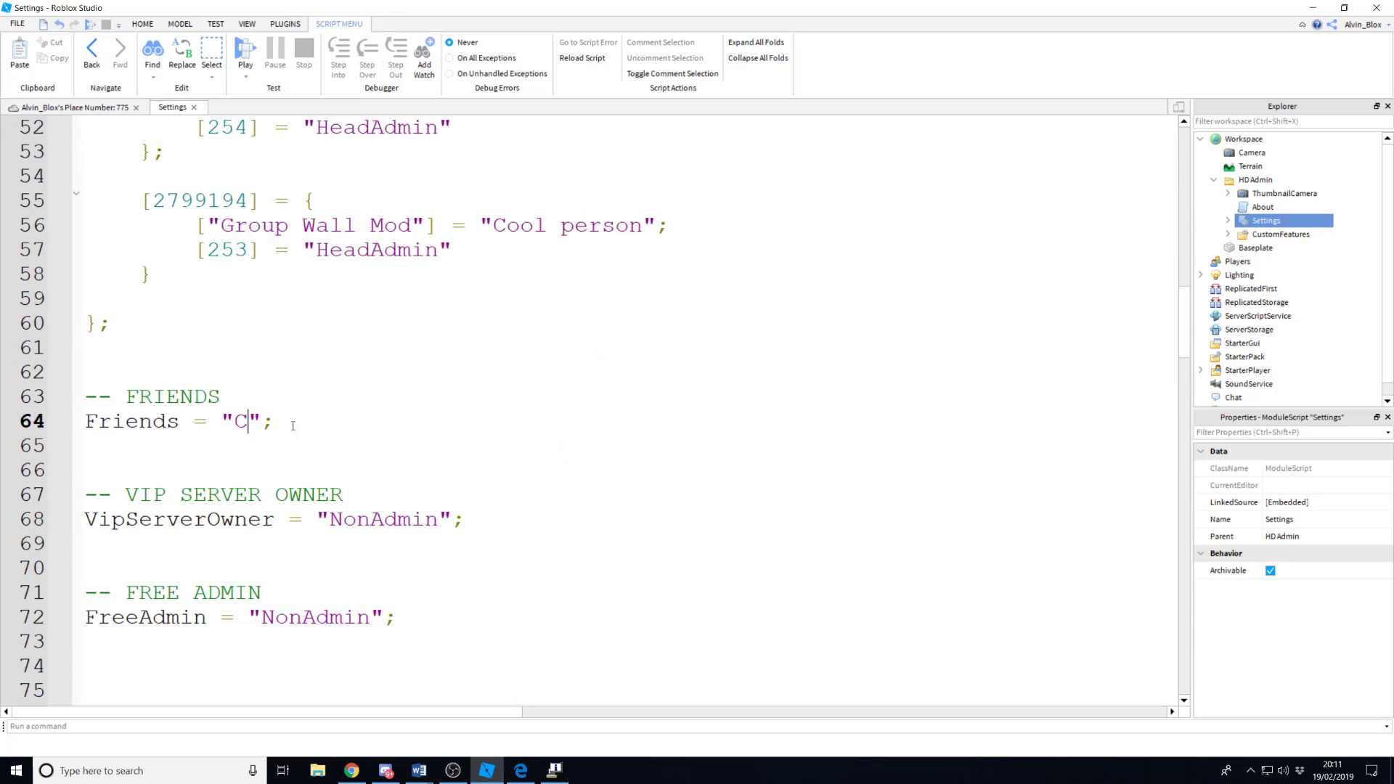
text(ool person)
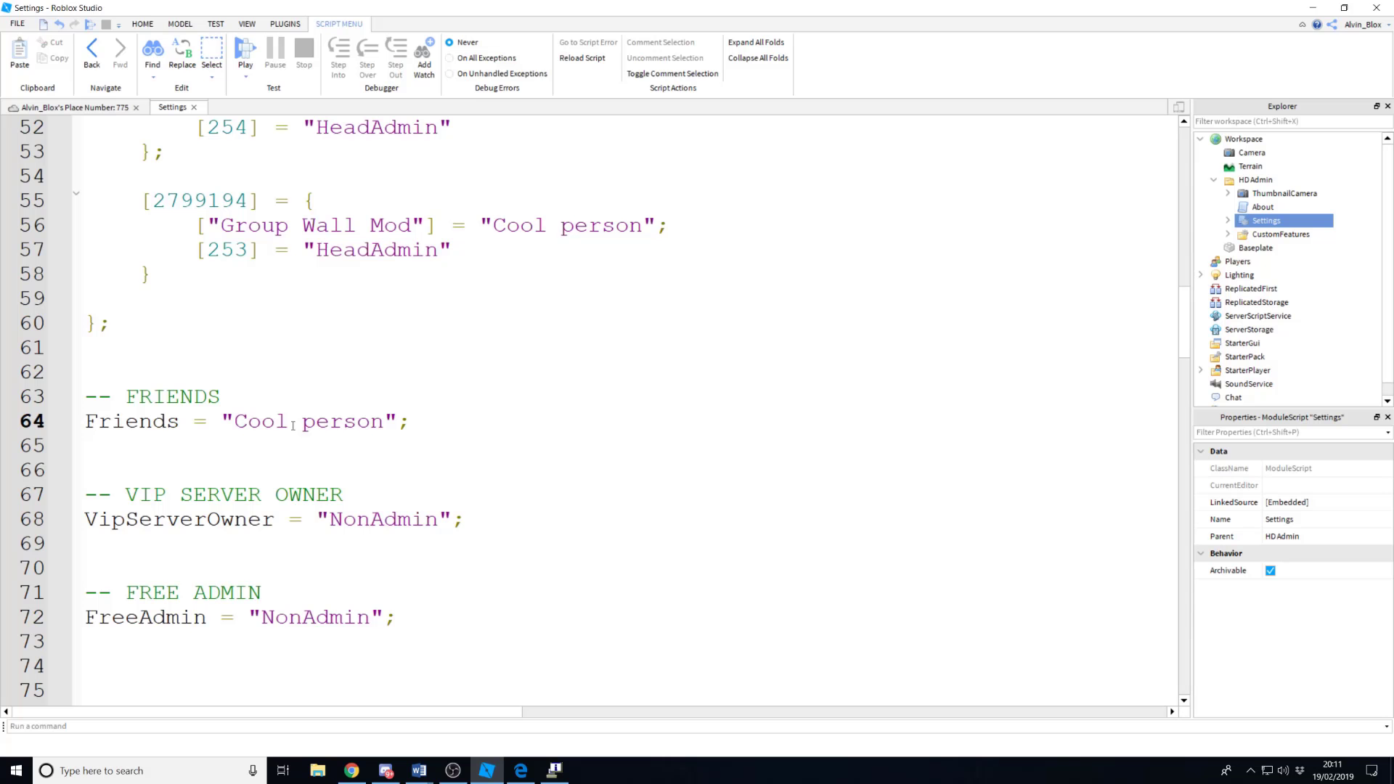
key(Right)
key(BackSpace)
key(BackSpace)
key(BackSpace)
key(BackSpace)
key(BackSpace)
key(BackSpace)
key(BackSpace)
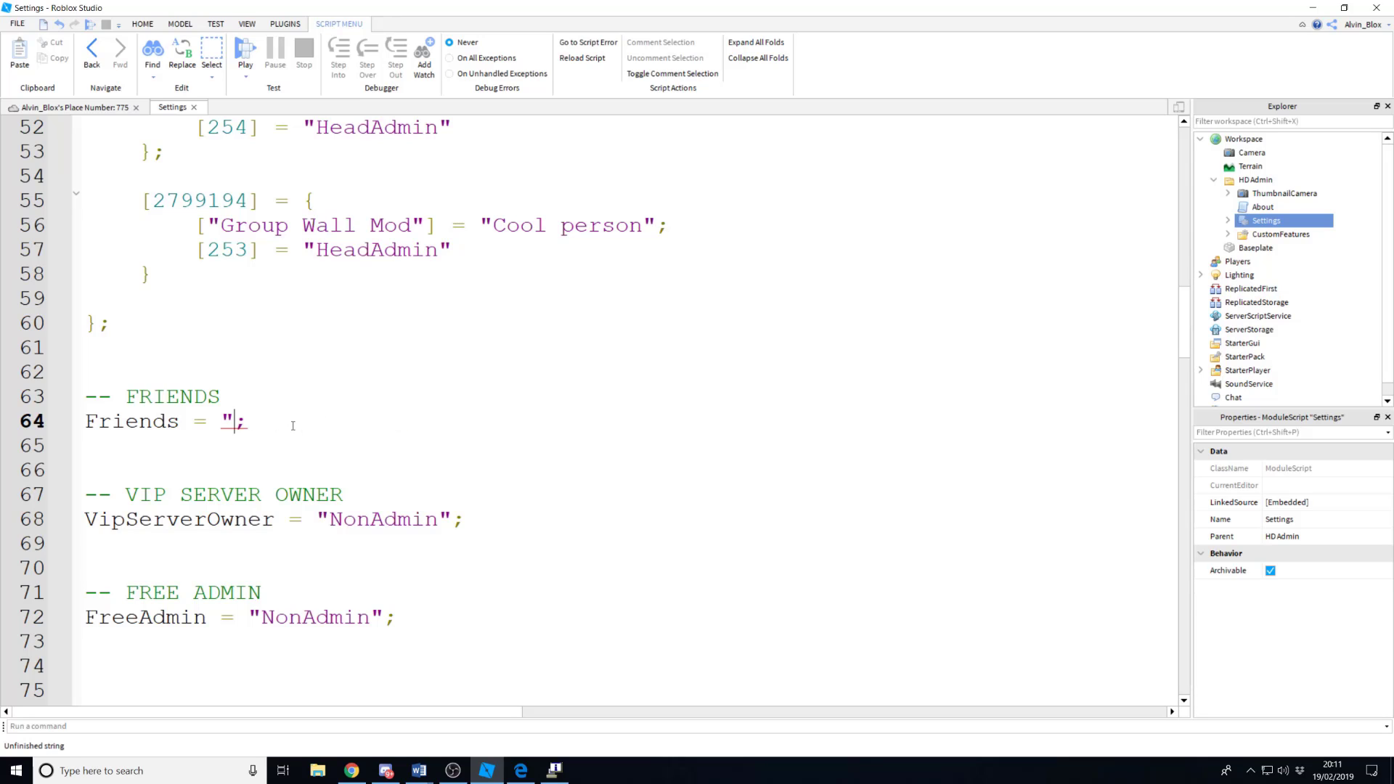
key(BackSpace)
key(BackSpace)
scroll(348, 454, up, 8)
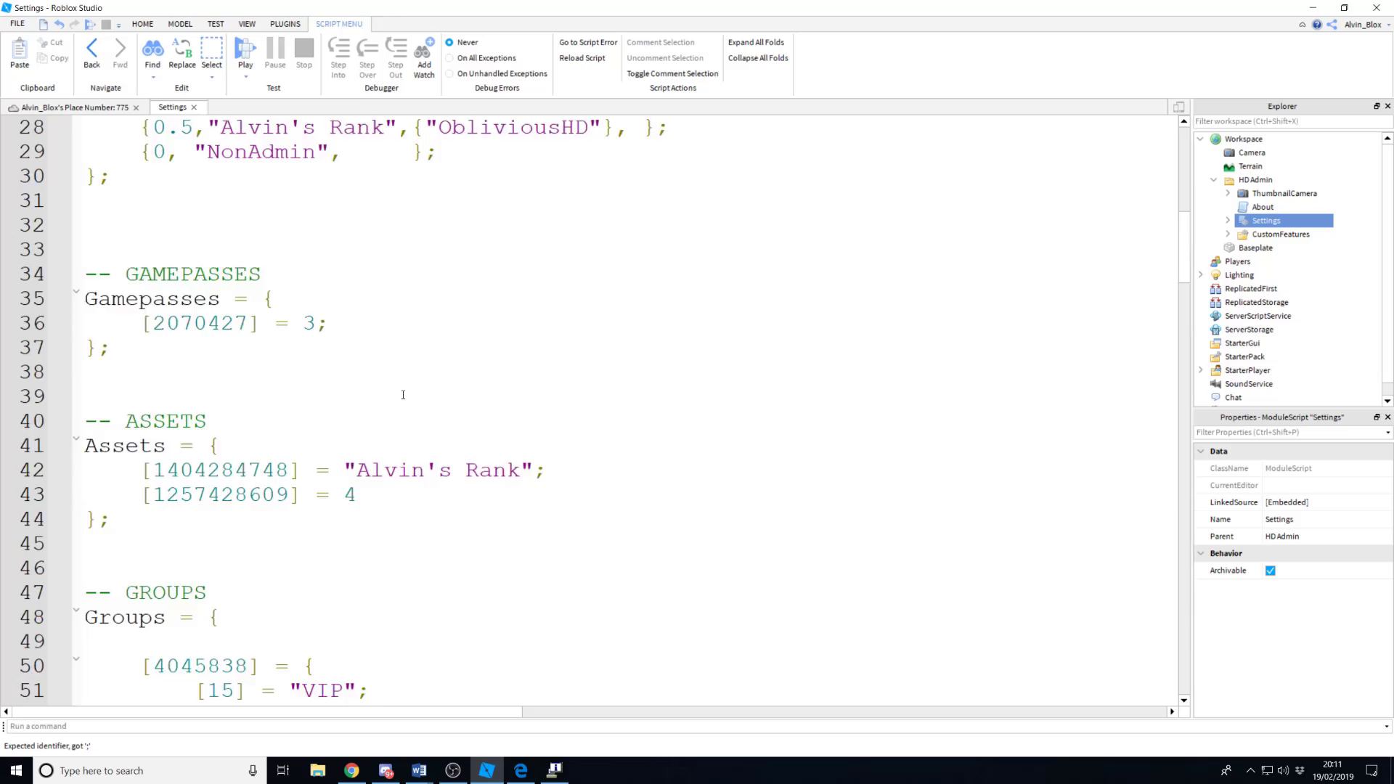
scroll(303, 418, up, 5)
scroll(186, 436, down, 11)
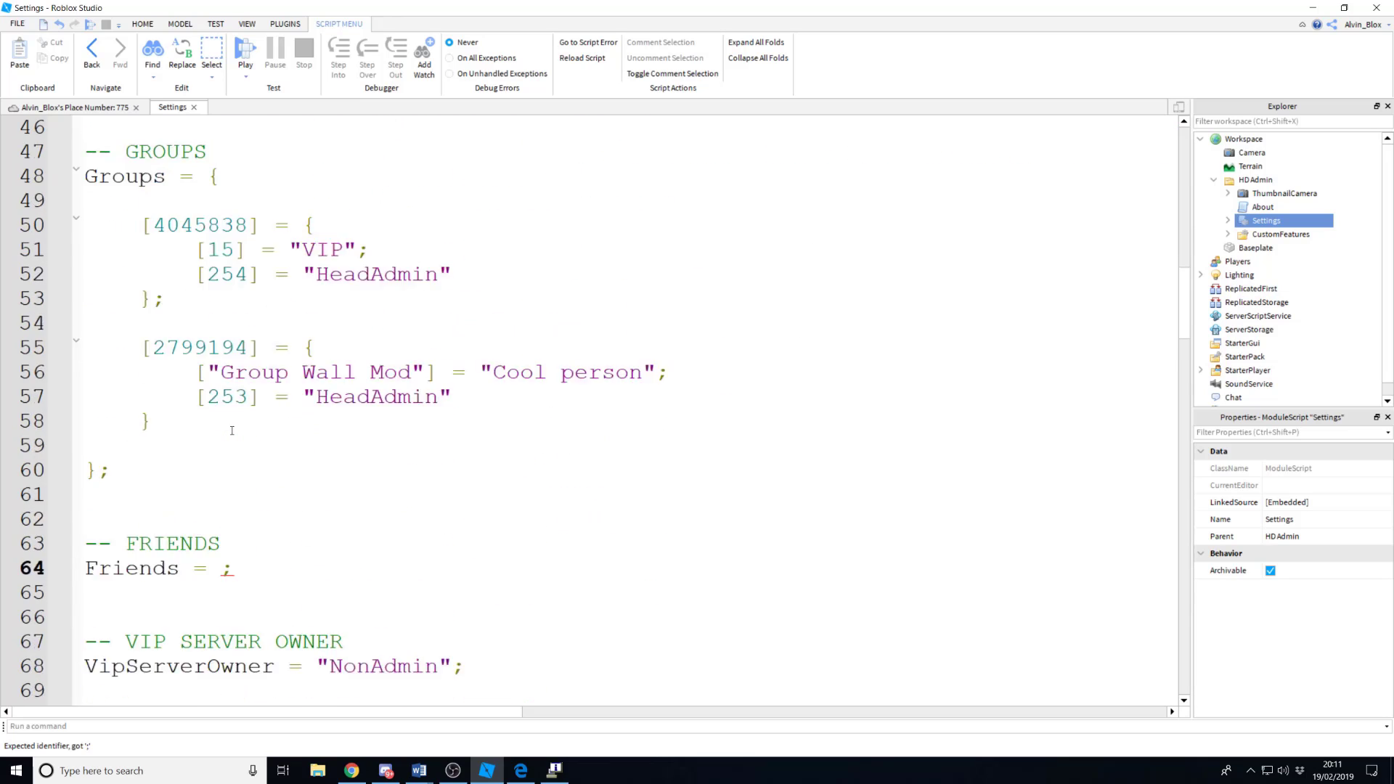
scroll(213, 429, down, 2)
scroll(226, 427, down, 1)
text(2)
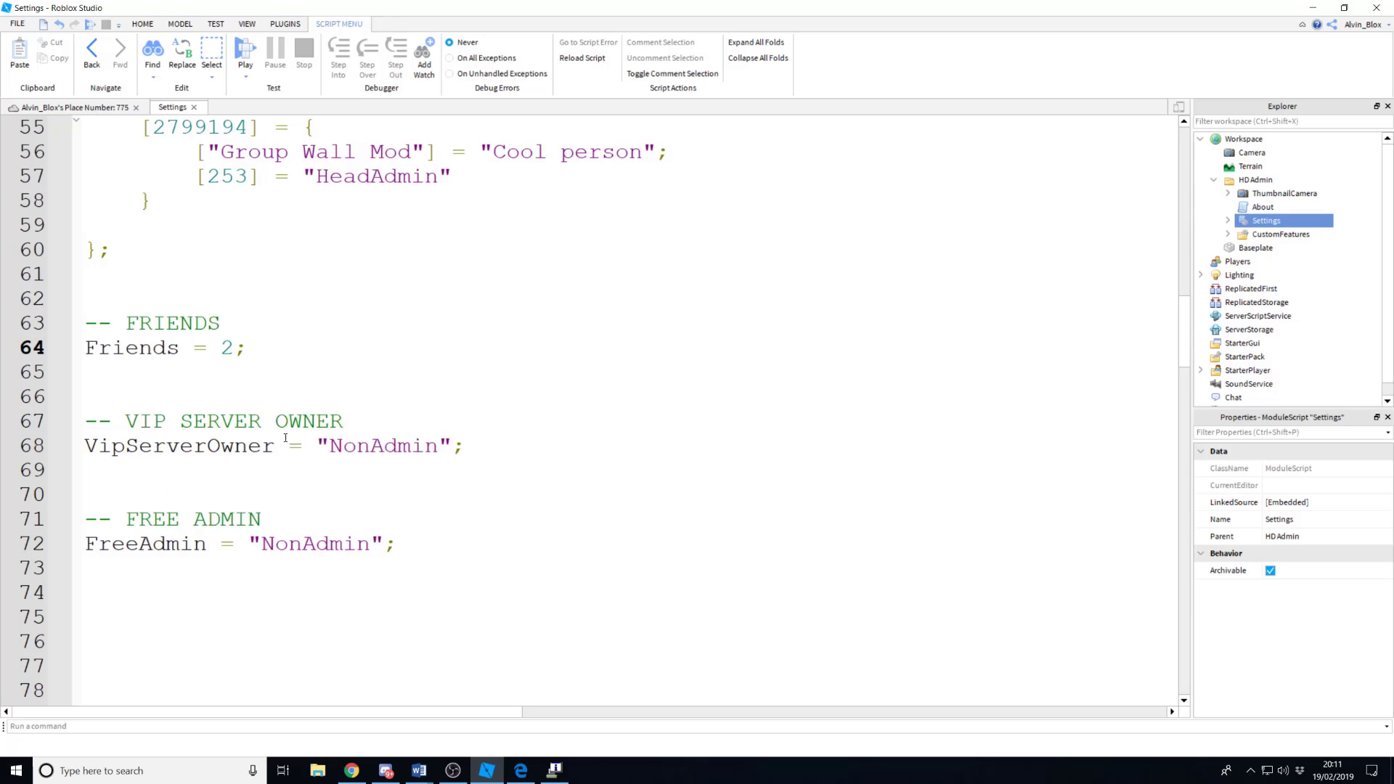
Select VipServerOwner's NonAdmin value on line 68 and erase it to enter HeadAdmin
drag(318, 448, 465, 426)
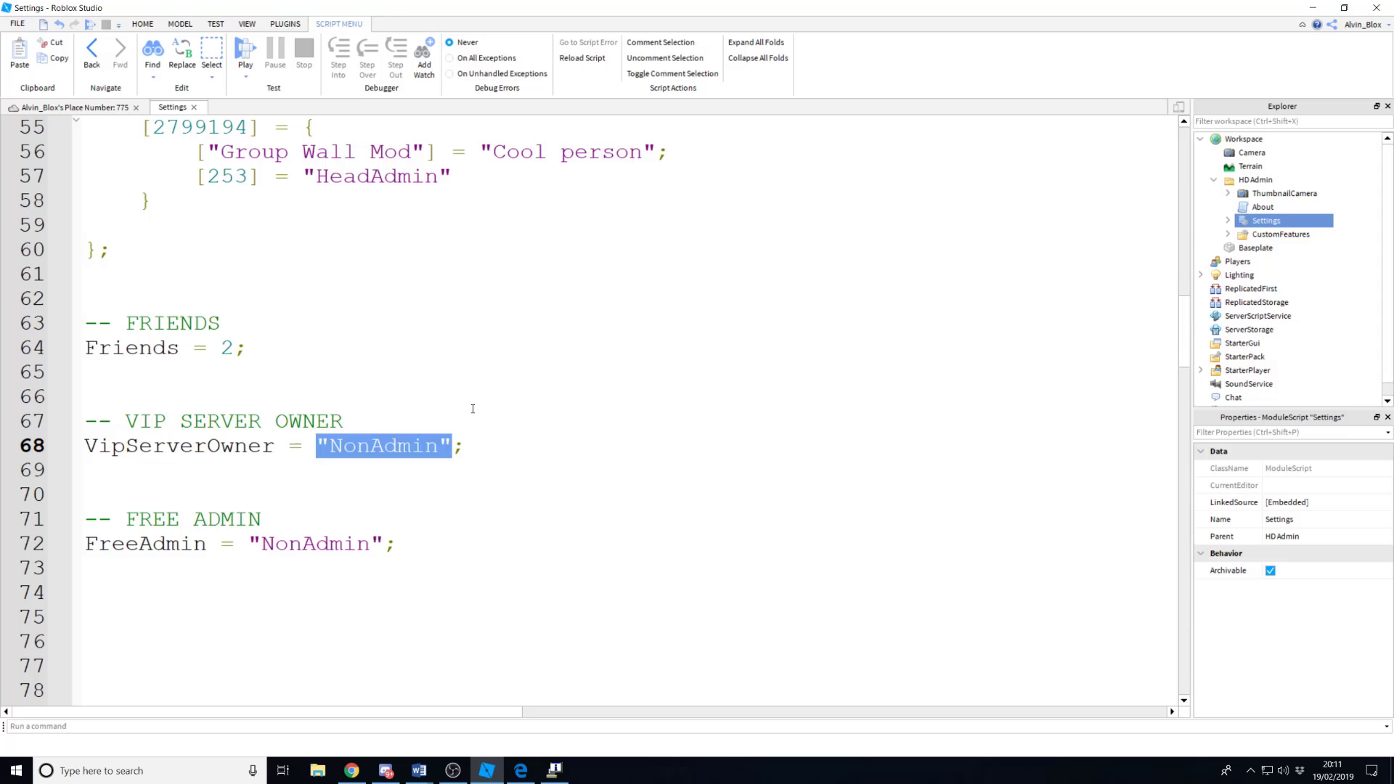
scroll(471, 408, up, 4)
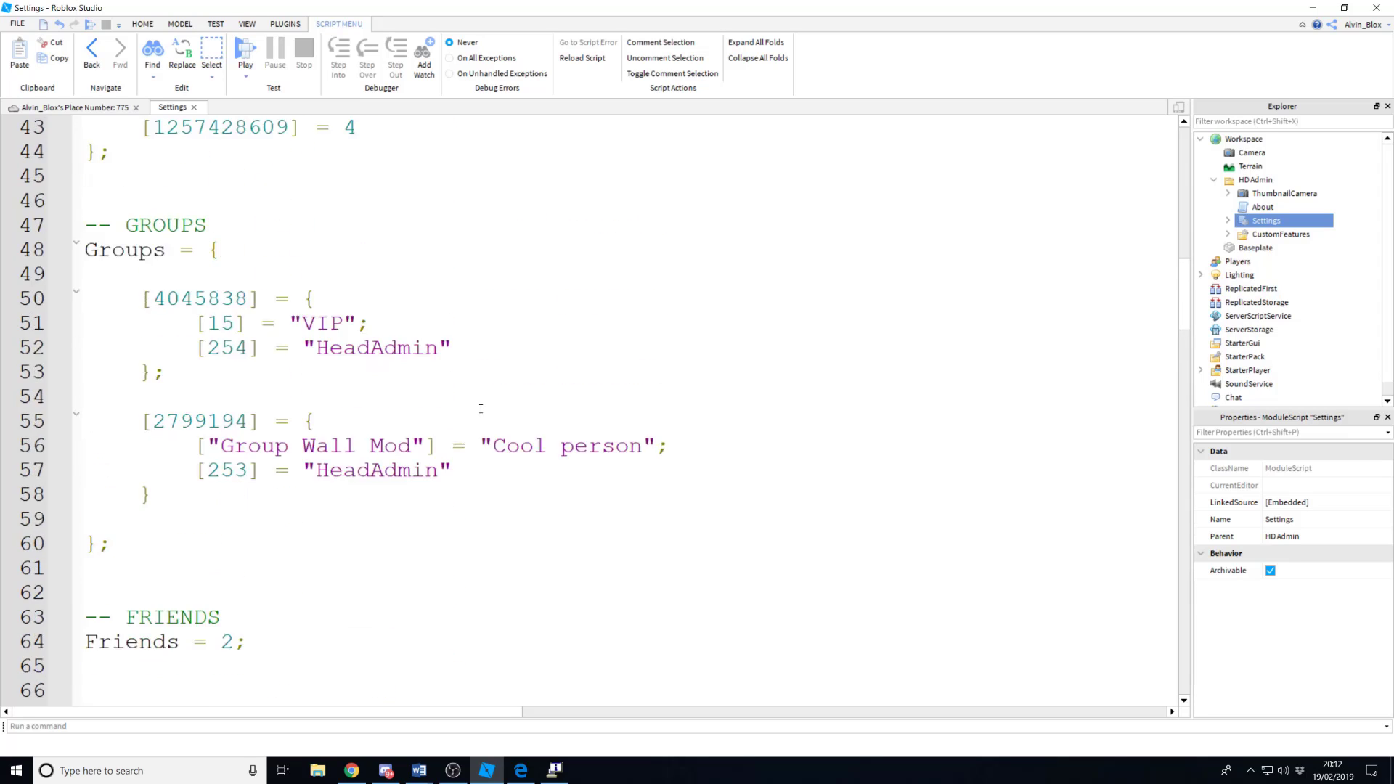
scroll(476, 405, up, 7)
scroll(483, 407, up, 1)
scroll(484, 406, down, 2)
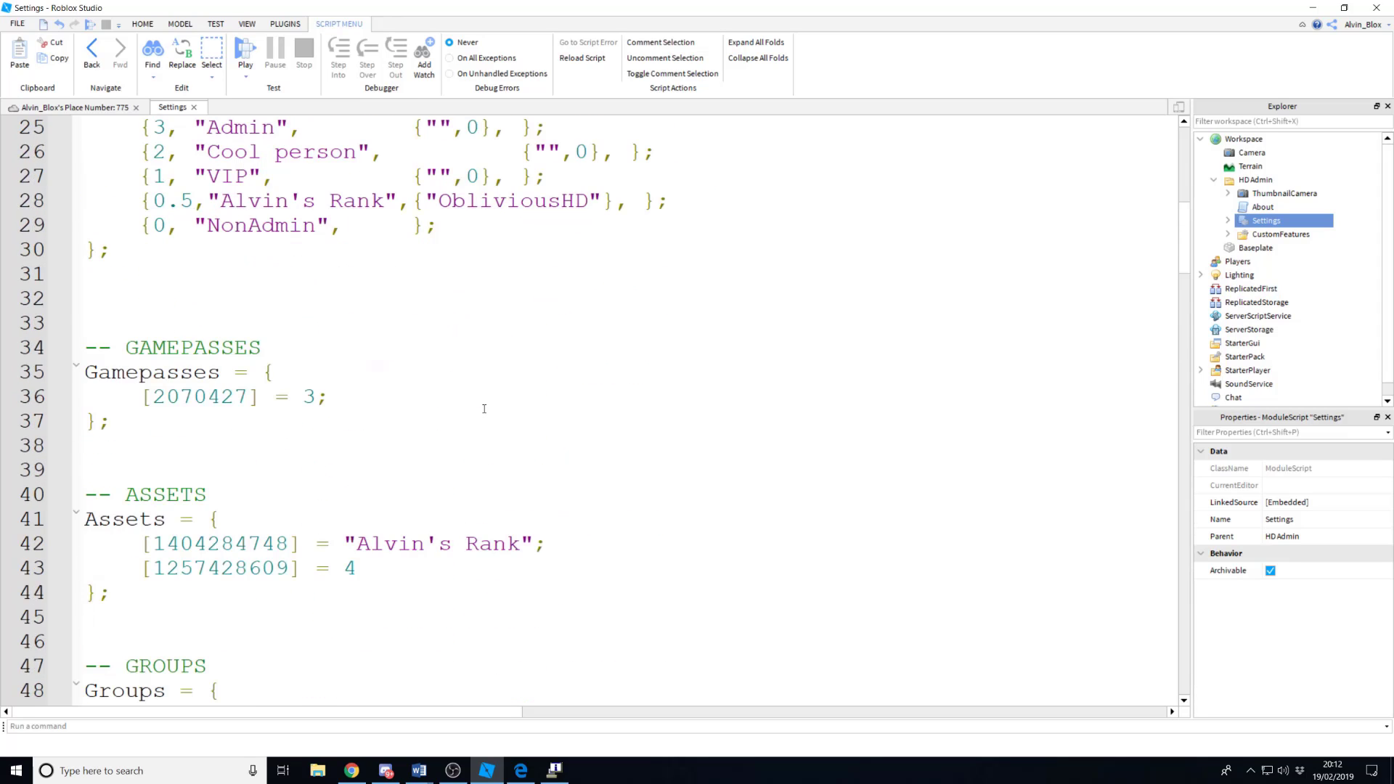
scroll(468, 427, down, 7)
scroll(452, 449, down, 1)
key(BackSpace)
text(")
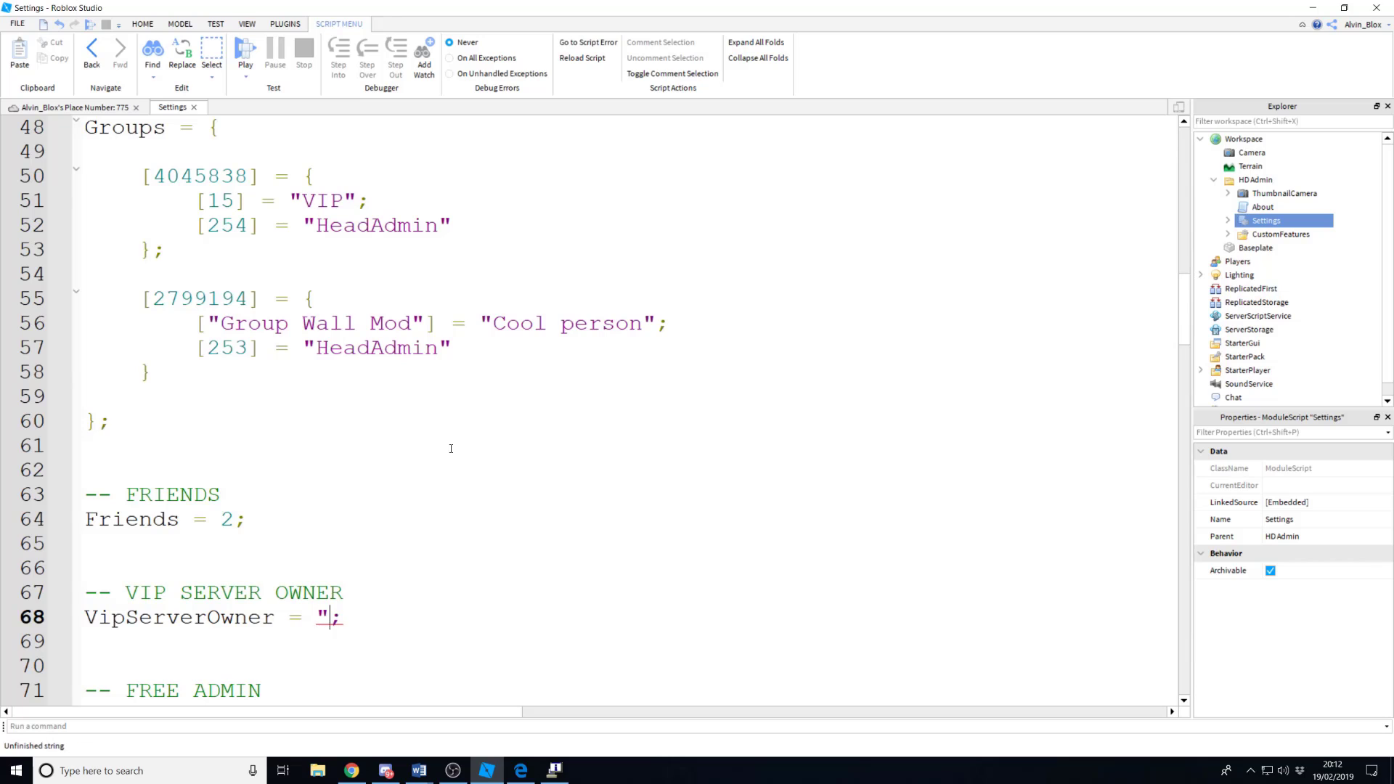
text(HeadAdmin)
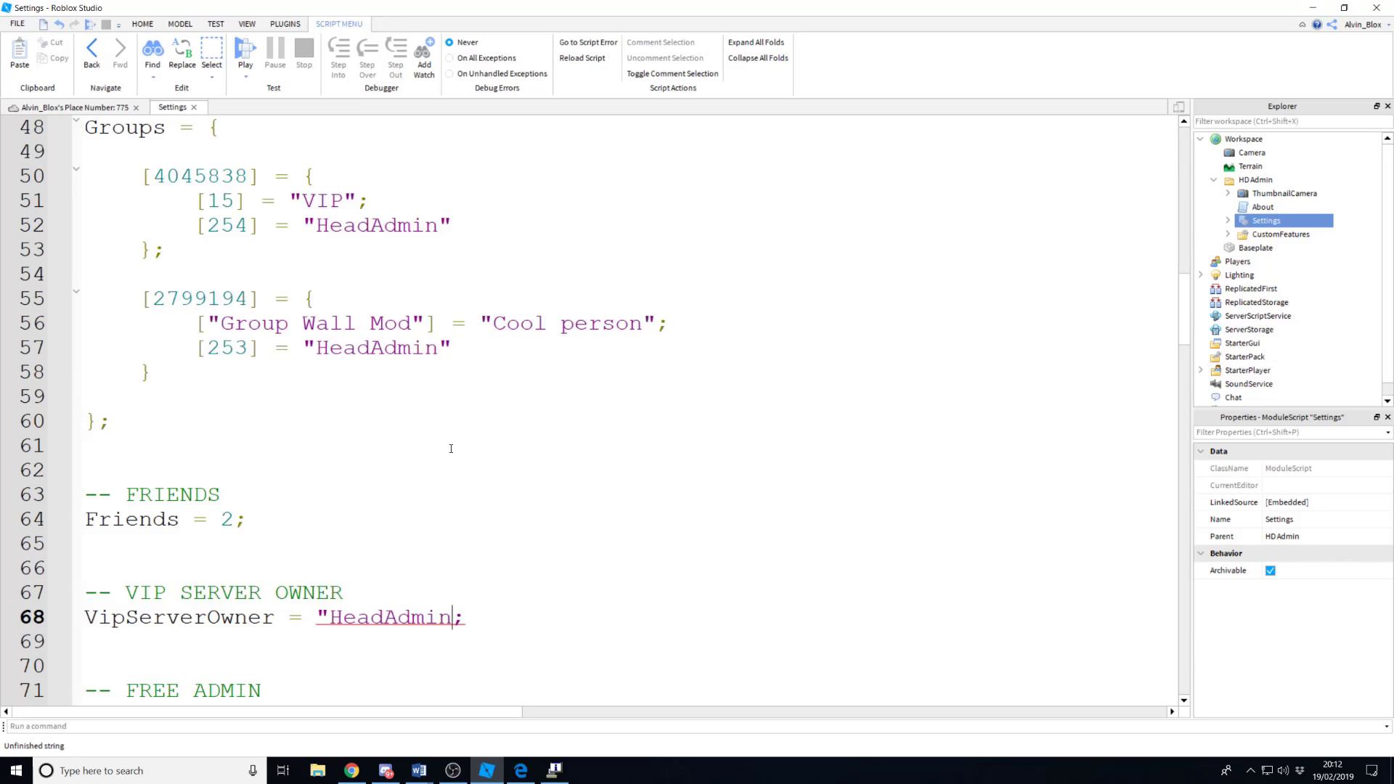
text(")
scroll(451, 447, down, 3)
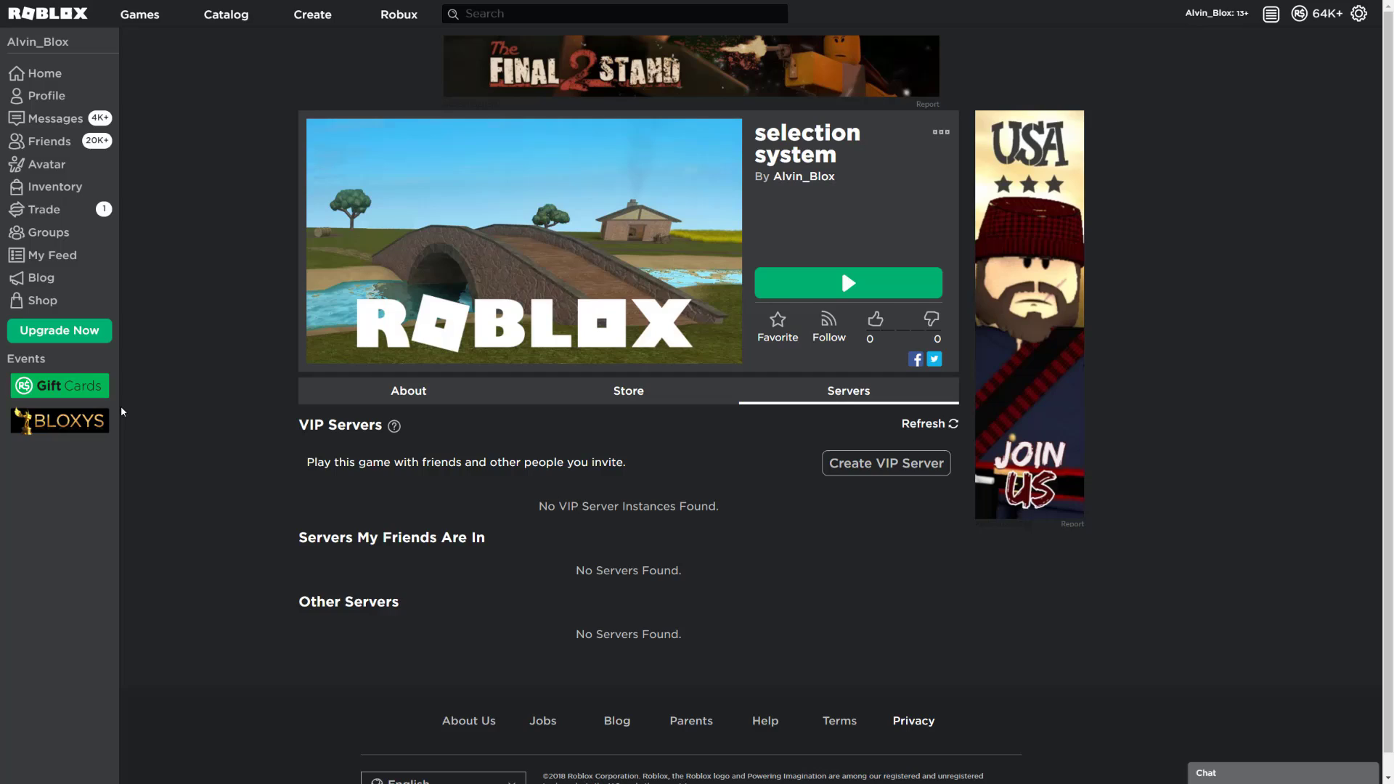
Open the Create VIP Server dialog for the game and select its Server Name field
click(888, 466)
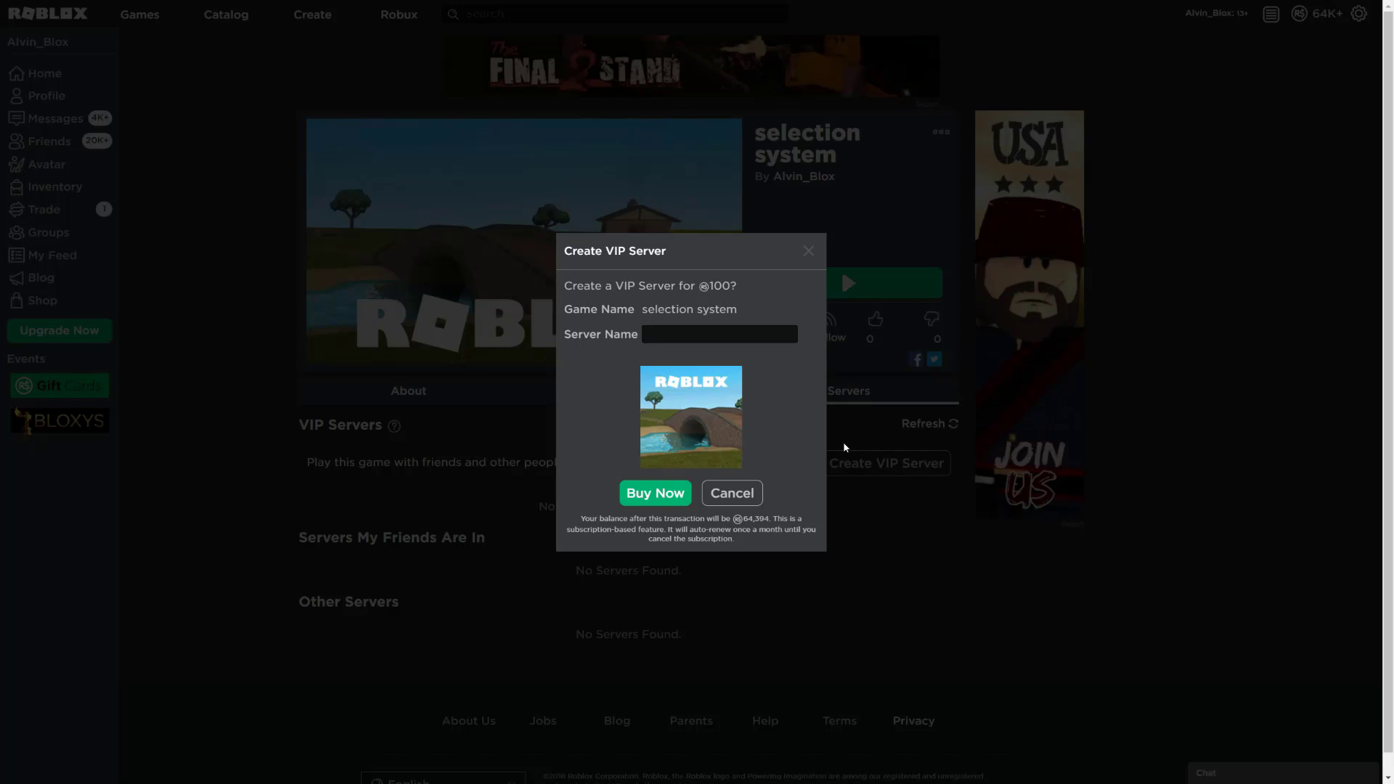
click(731, 333)
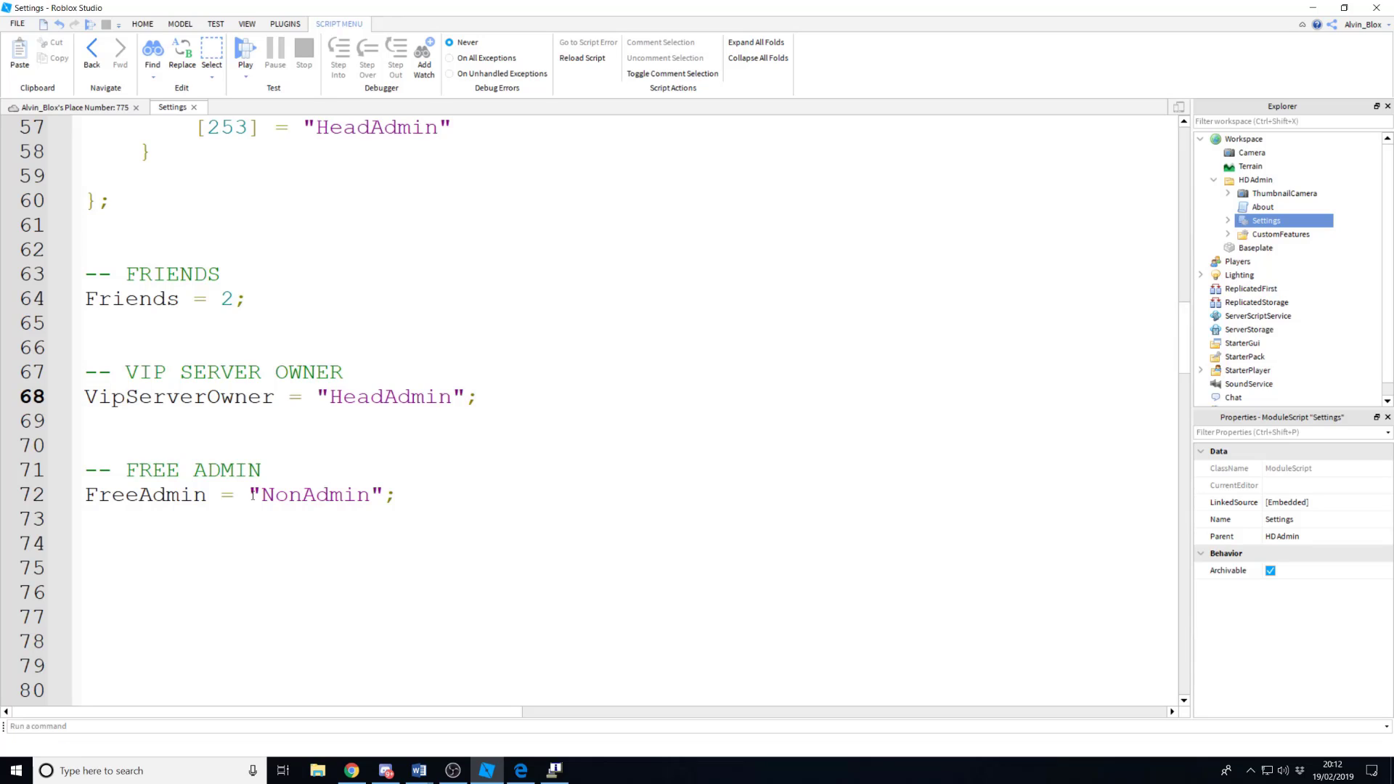
double_click(300, 496)
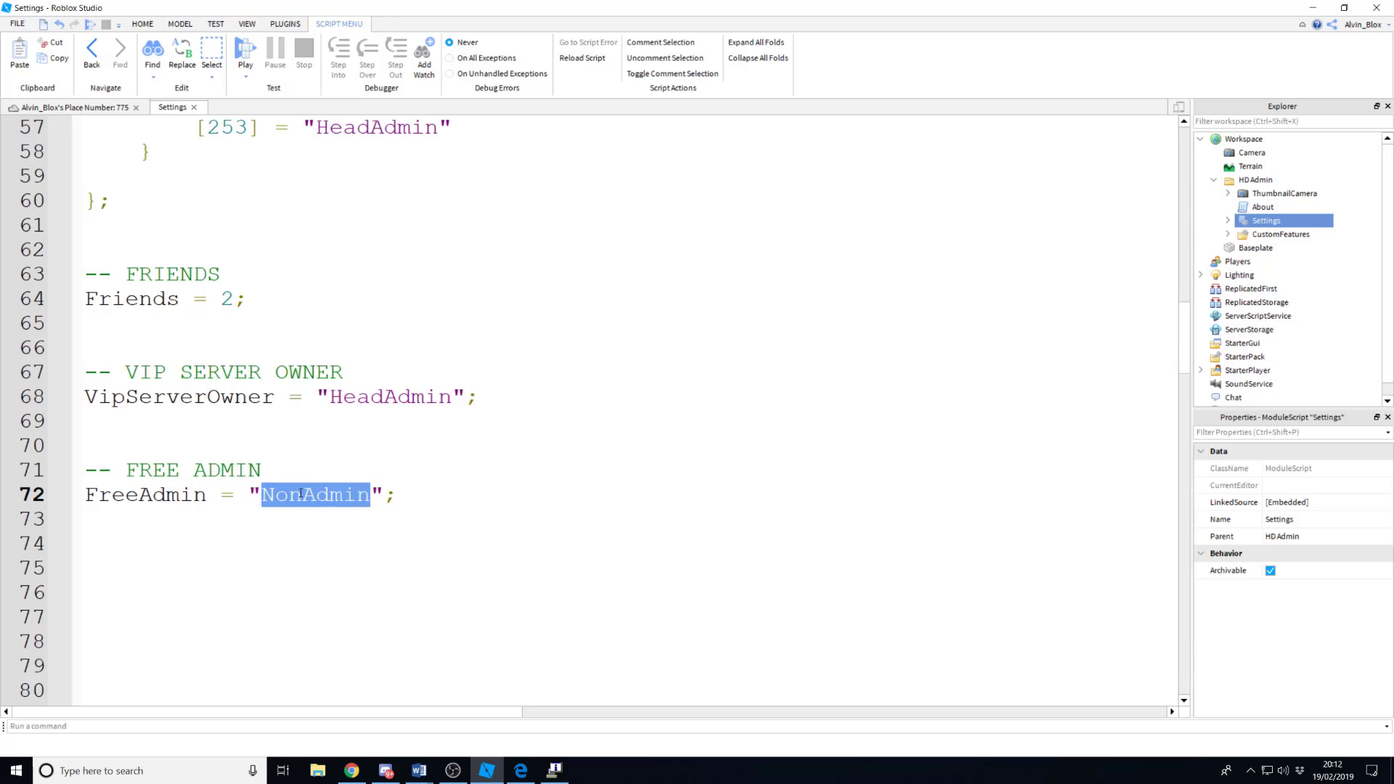
scroll(300, 496, up, 9)
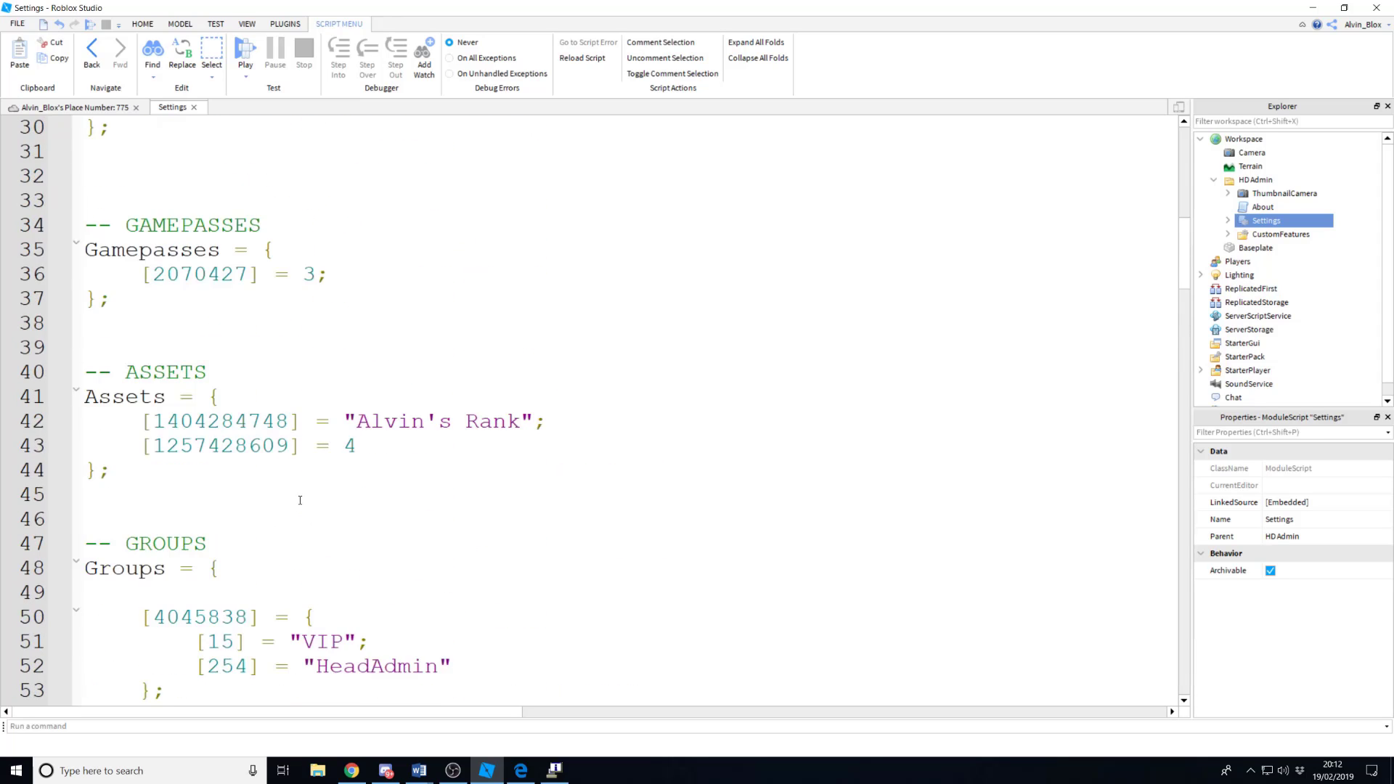
scroll(301, 496, up, 3)
scroll(260, 310, down, 8)
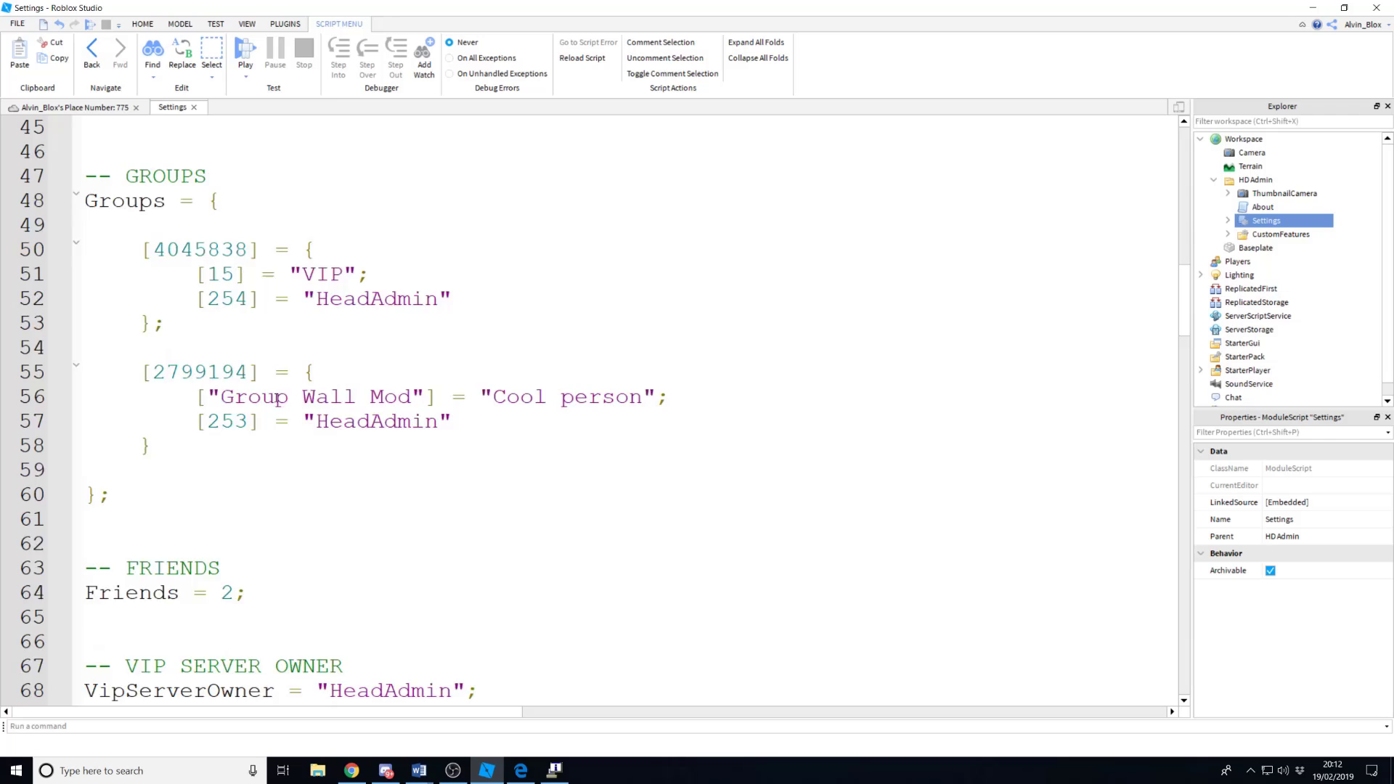
scroll(276, 433, down, 5)
click(276, 434)
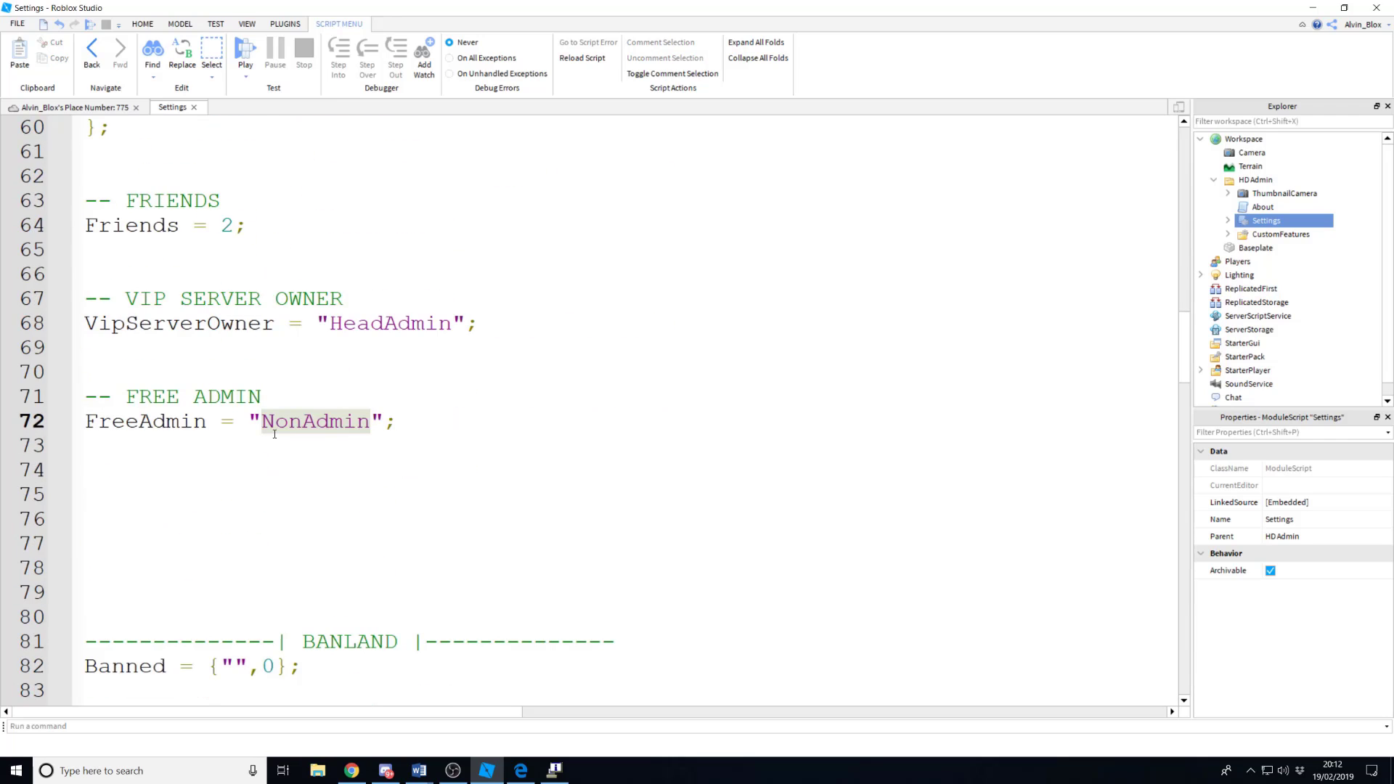
key(ctrl+Delete)
key(BackSpace)
text(Alvin')
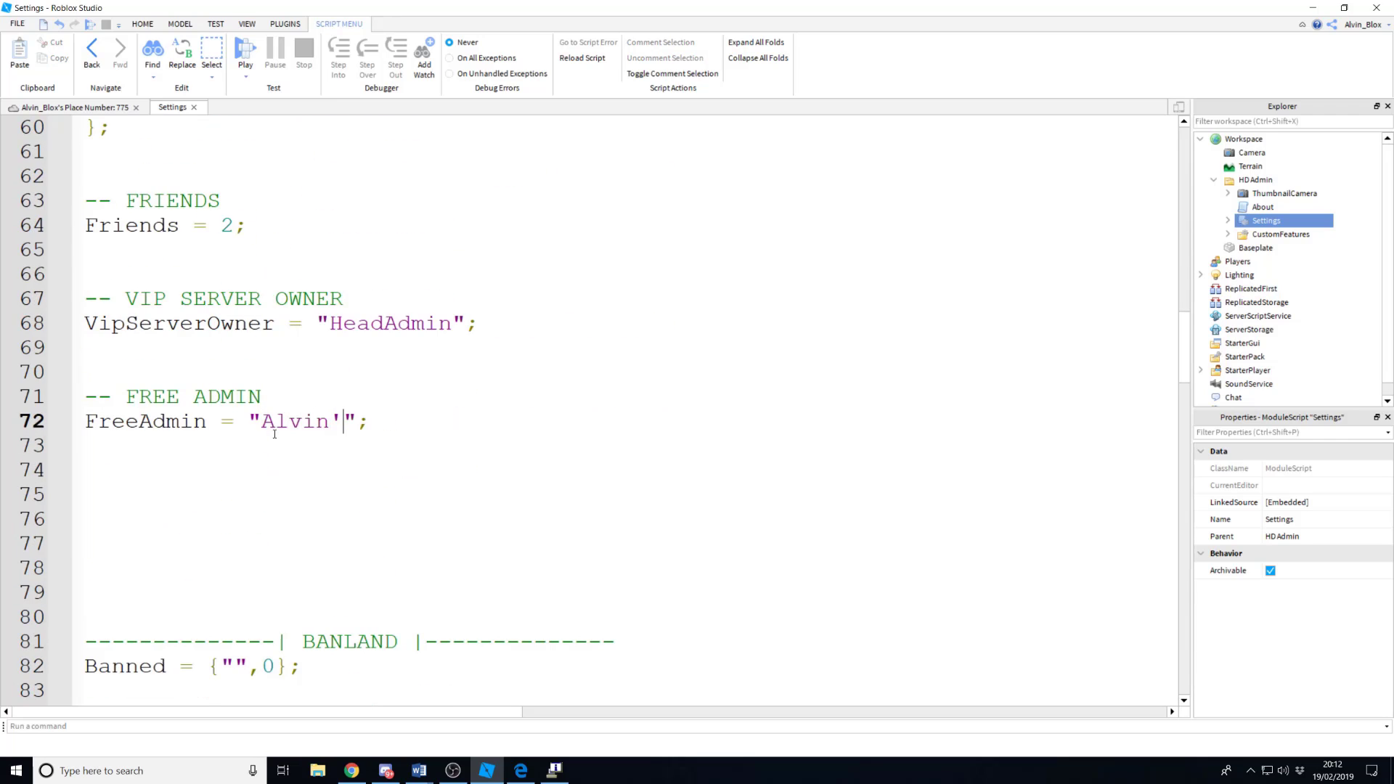
text(s Rank)
key(Right)
key(BackSpace)
key(BackSpace)
key(BackSpace)
key(BackSpace)
key(BackSpace)
key(BackSpace)
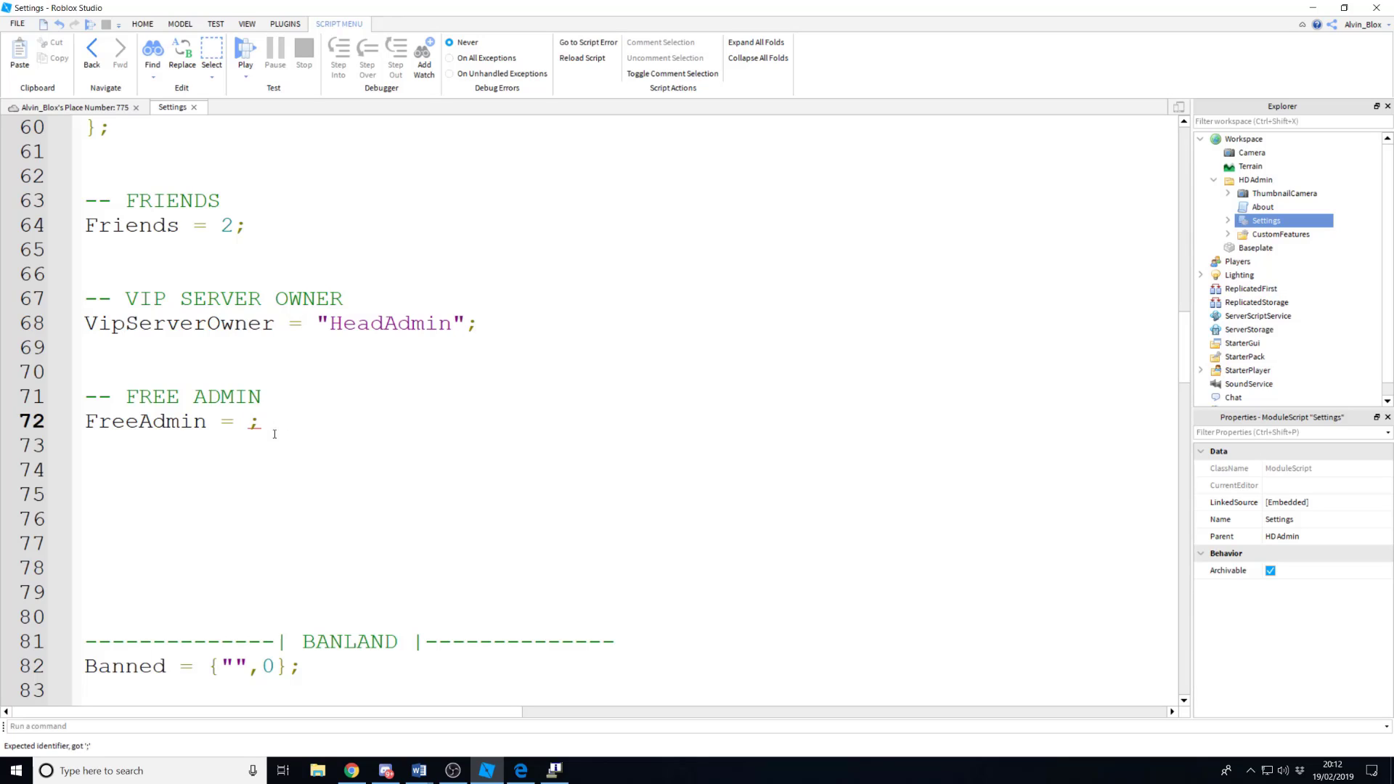
text(0.5)
scroll(366, 470, up, 1)
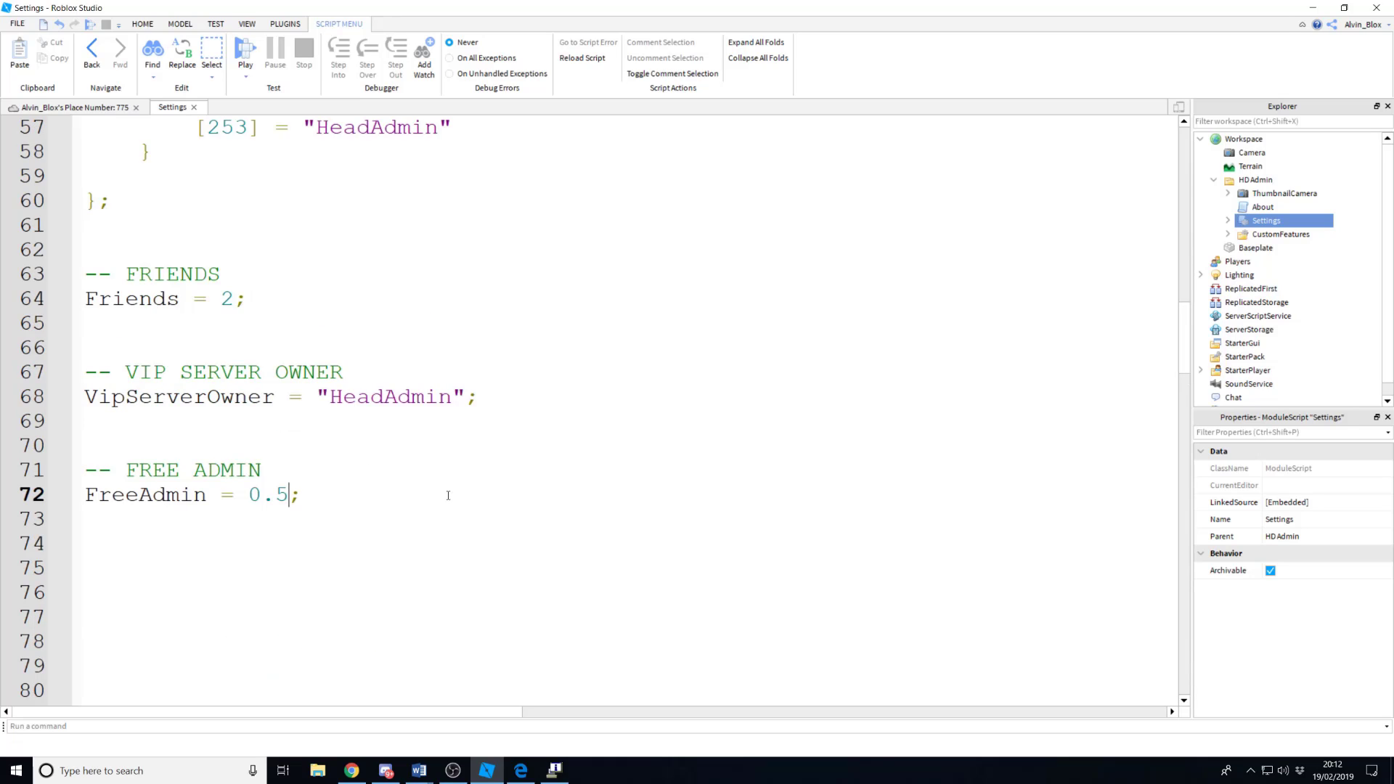
key(BackSpace)
key(BackSpace)
key(BackSpace)
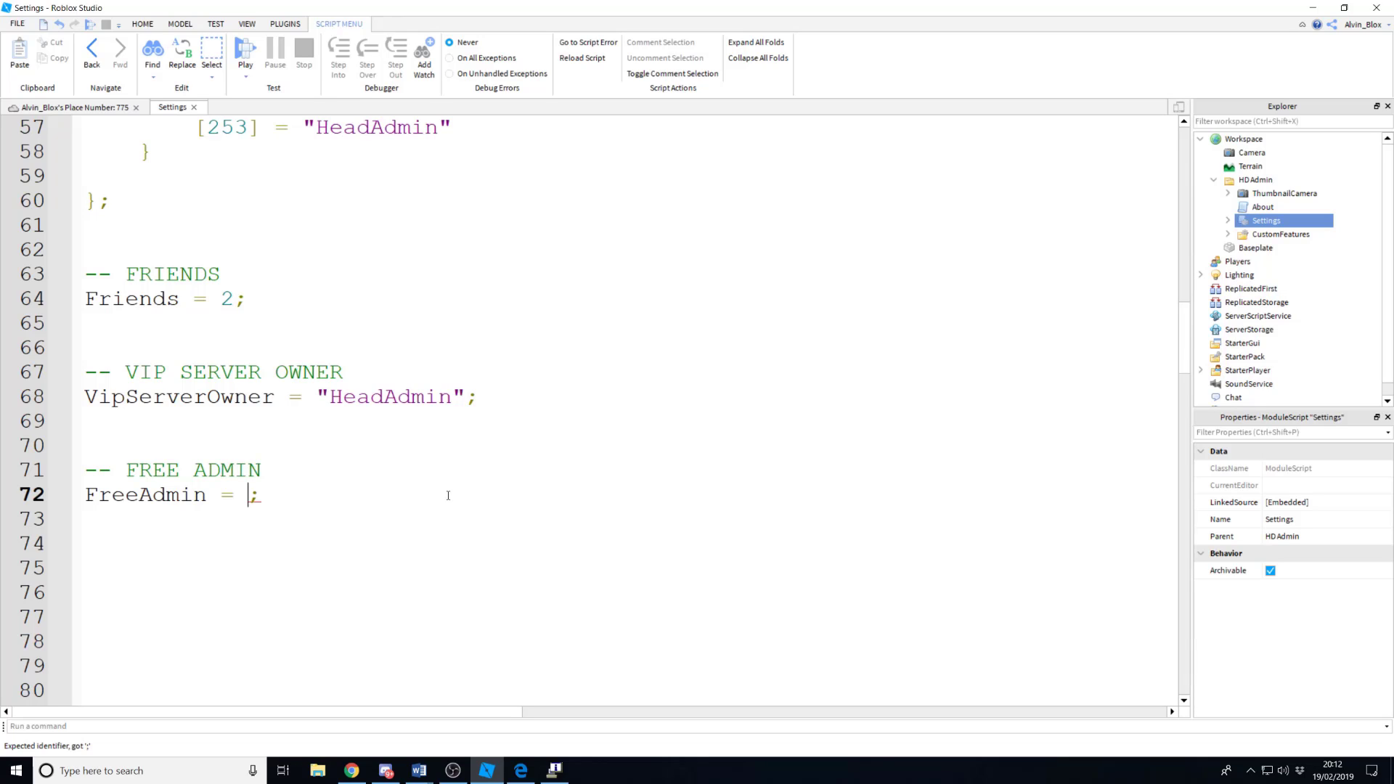
text("NonAd)
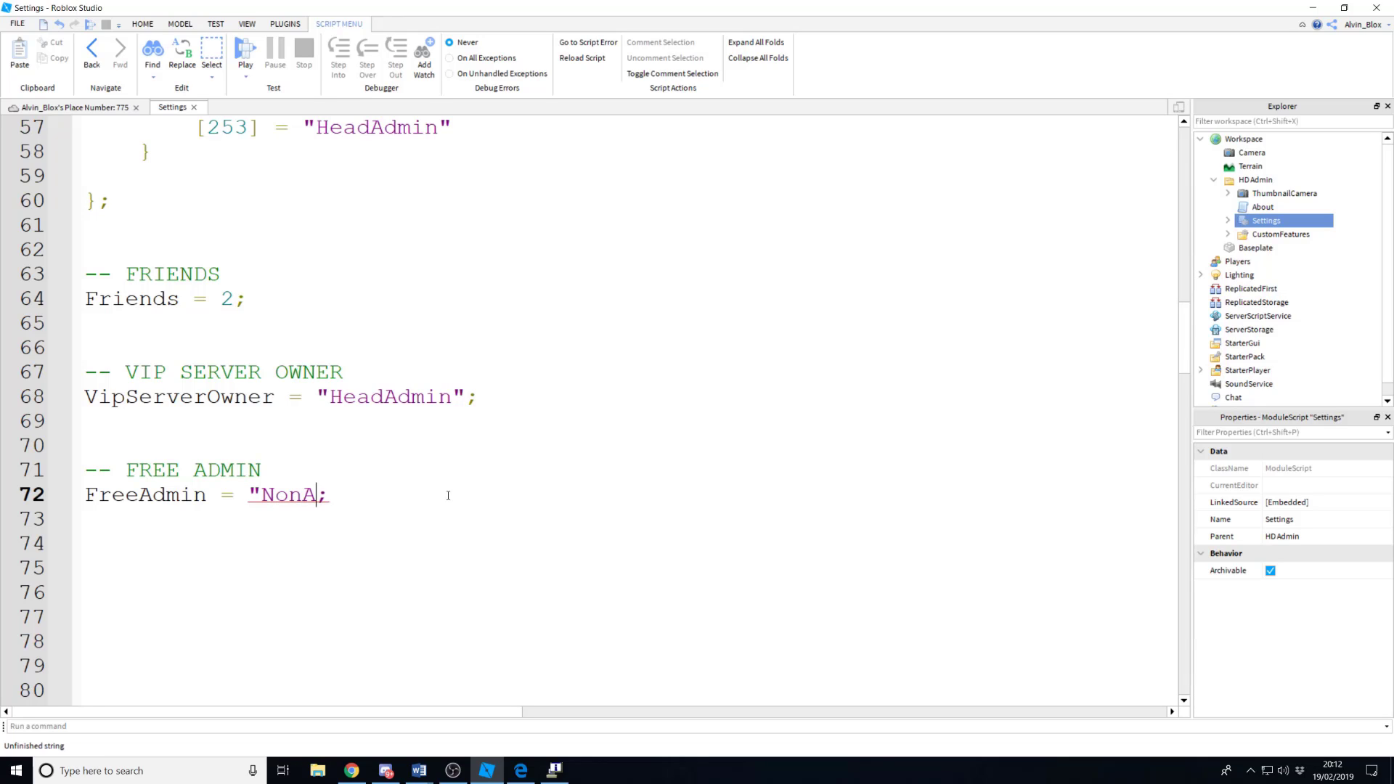
text(min")
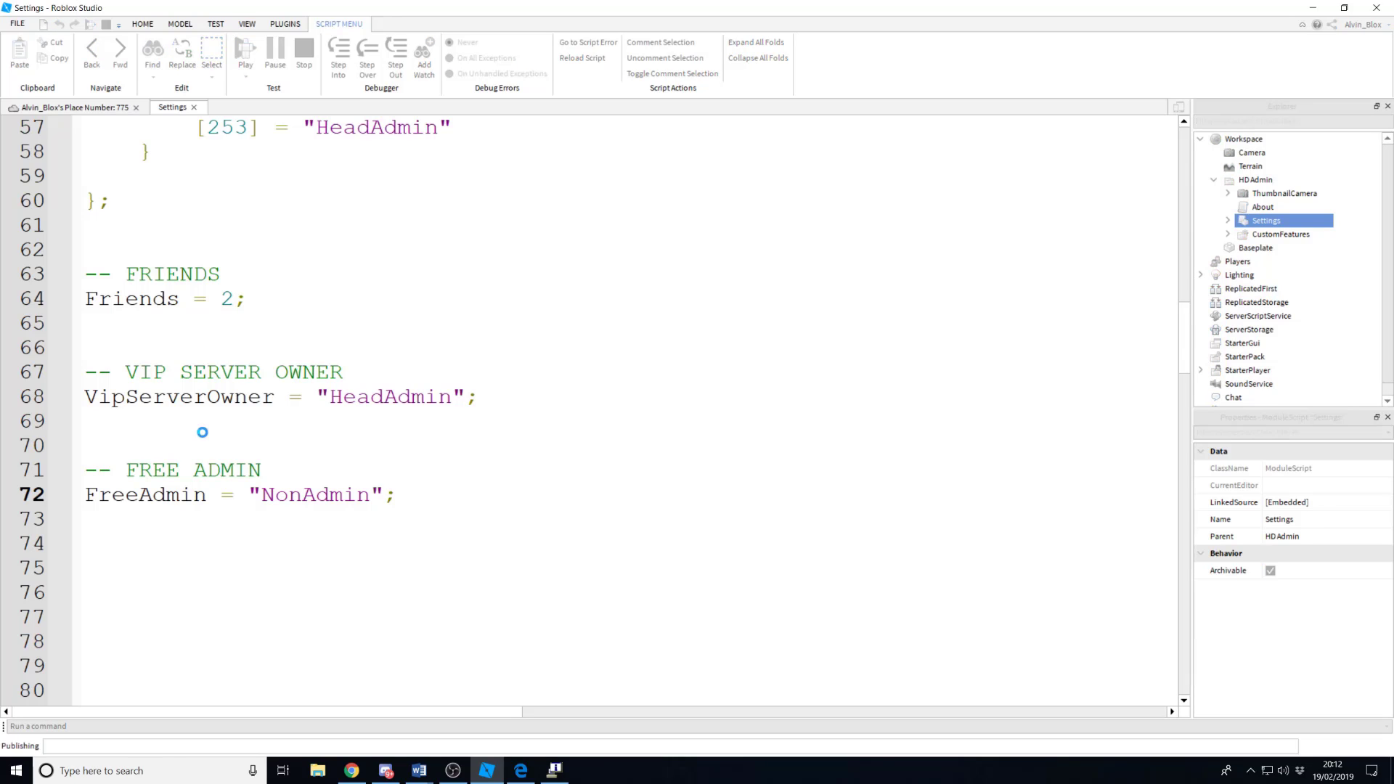
Check the ranks list in the running game's HD Admin ADMIN panel, then close the game
click(351, 770)
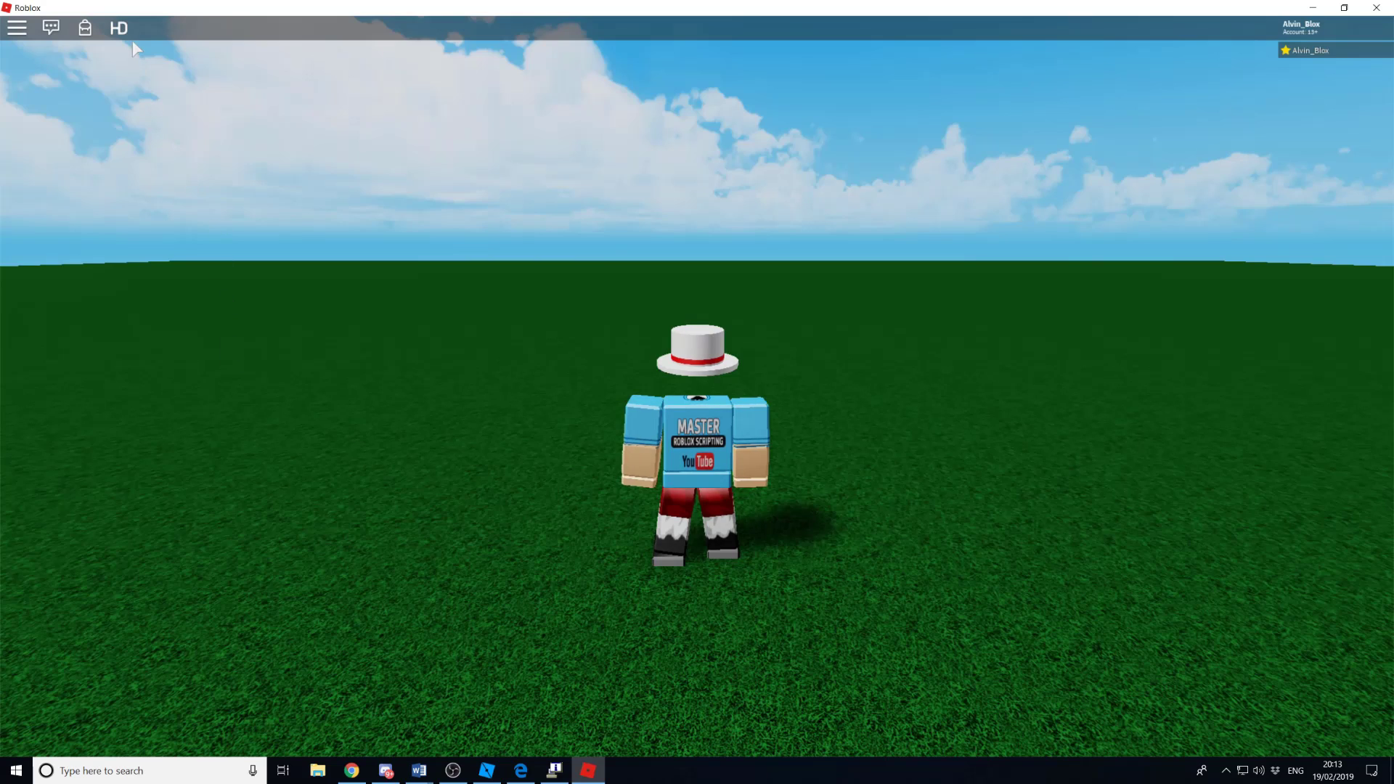
click(121, 27)
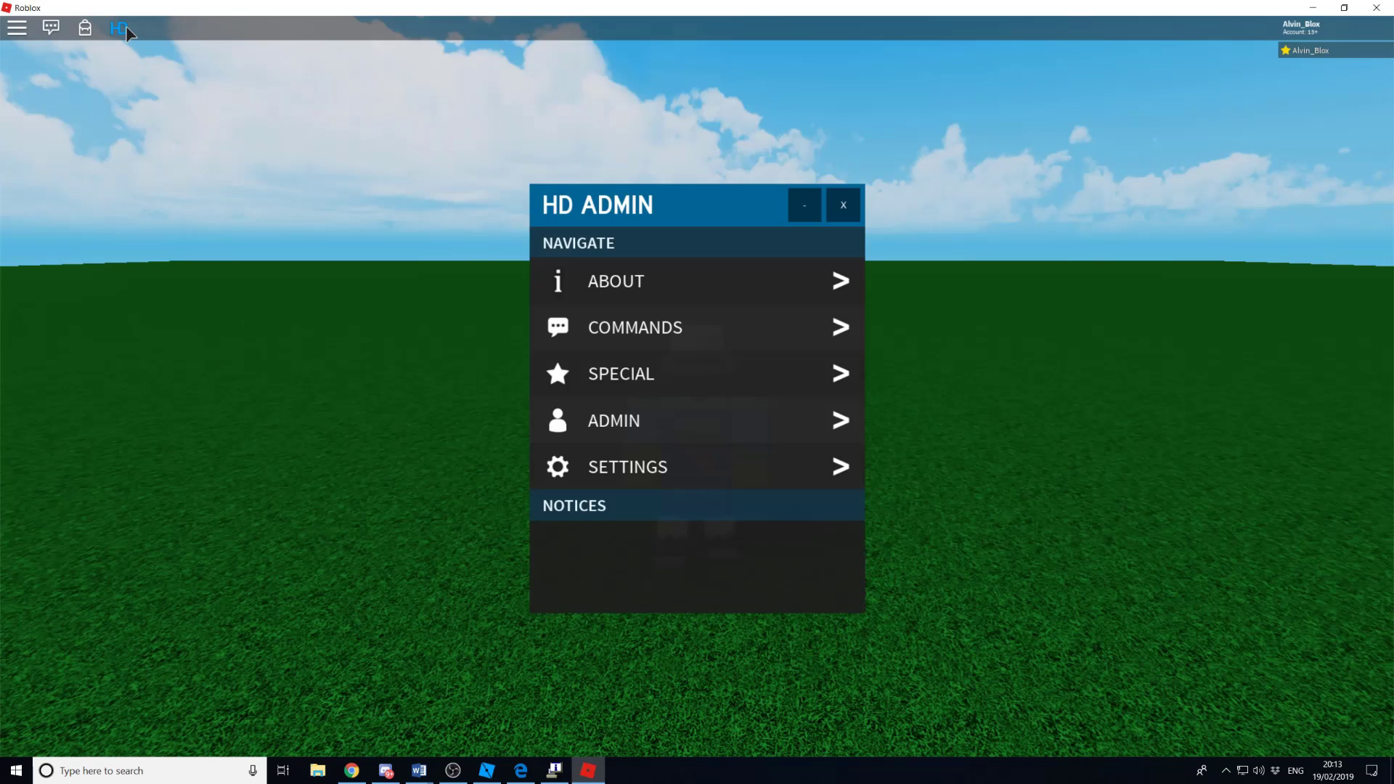
click(575, 422)
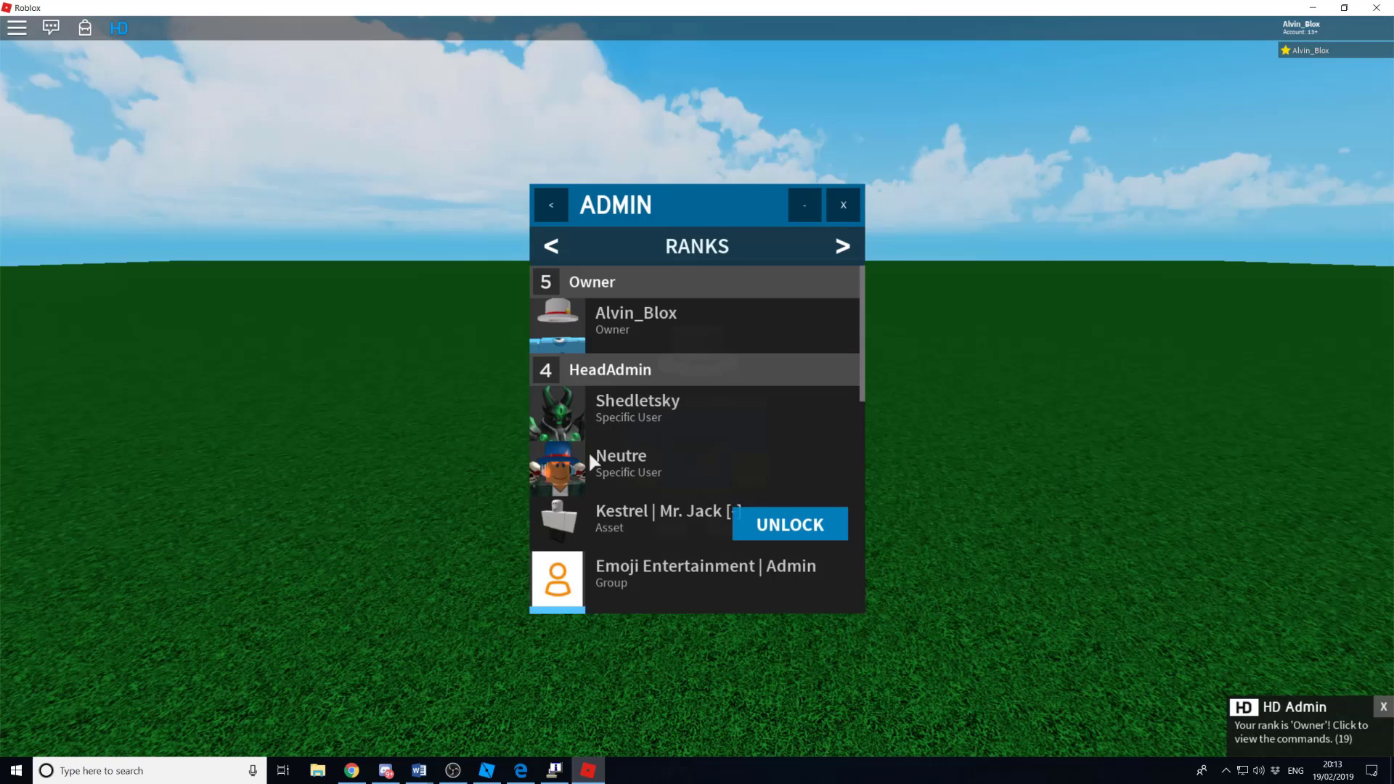
scroll(589, 456, down, 1)
scroll(589, 456, down, 1)
scroll(589, 456, down, 3)
scroll(592, 456, up, 1)
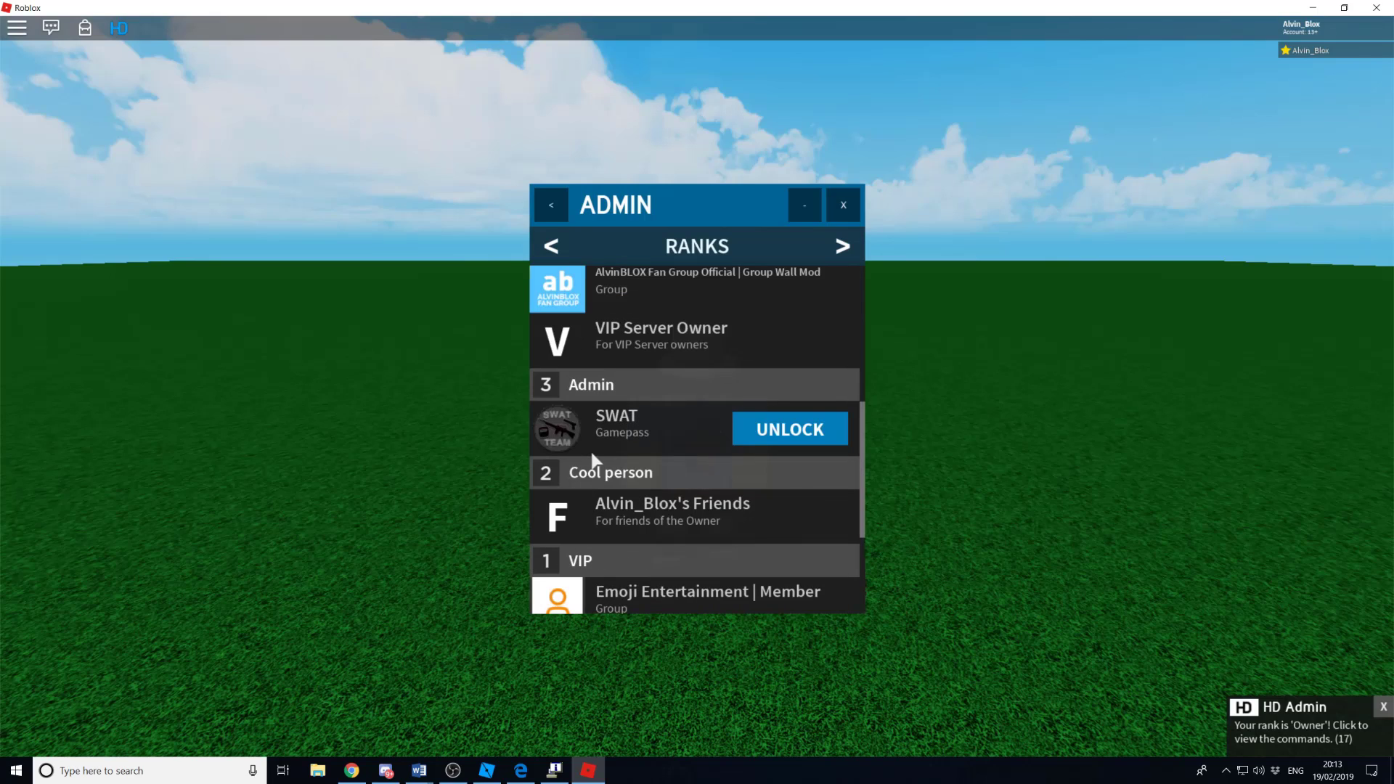
scroll(629, 381, up, 2)
scroll(638, 376, up, 1)
scroll(614, 498, down, 1)
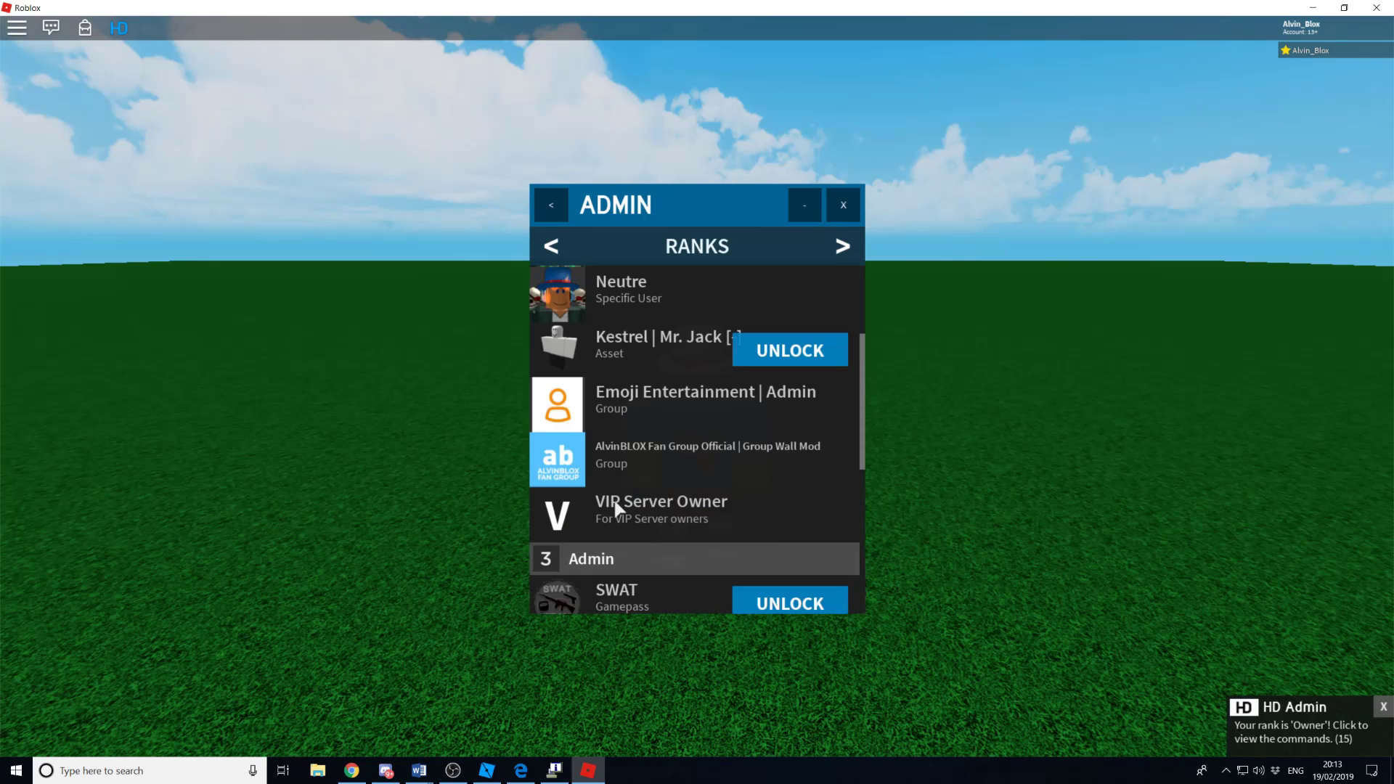
scroll(632, 485, down, 3)
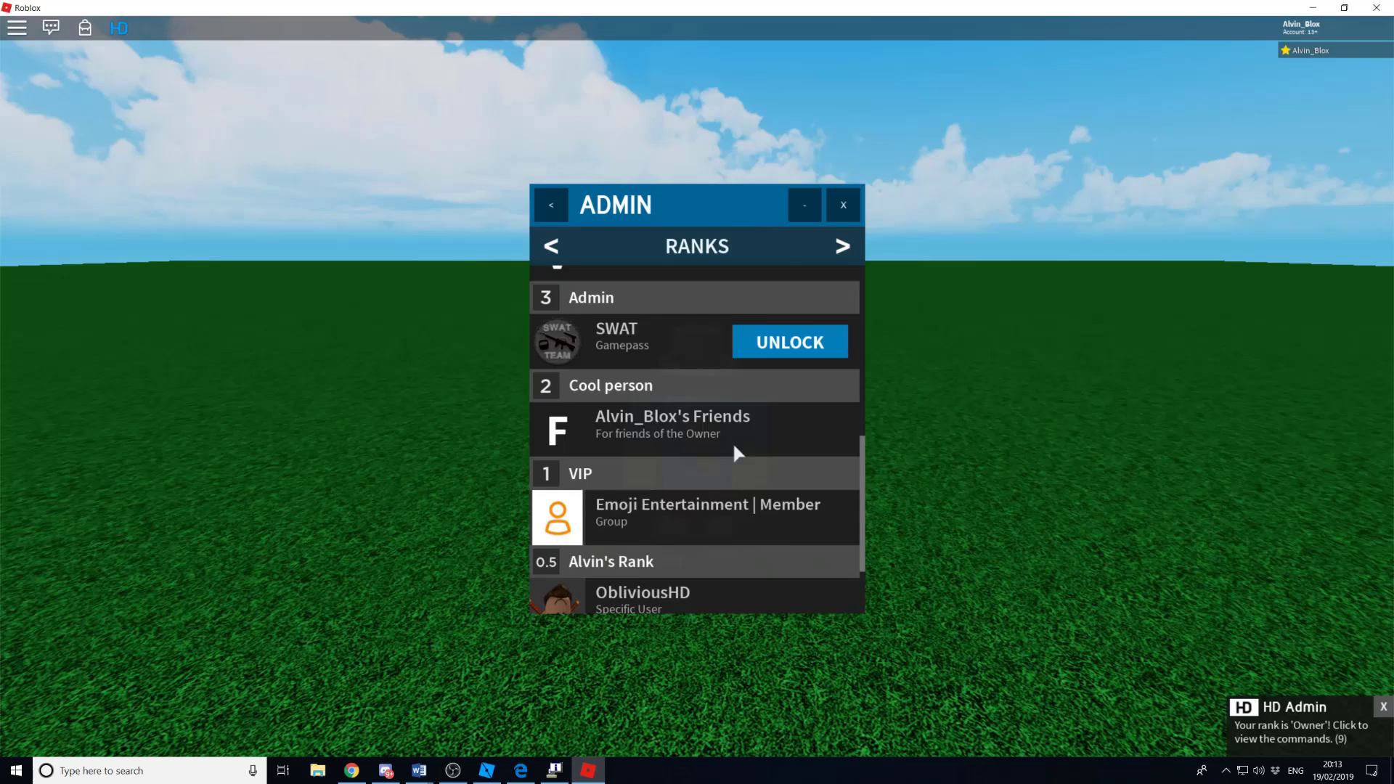
scroll(675, 469, down, 1)
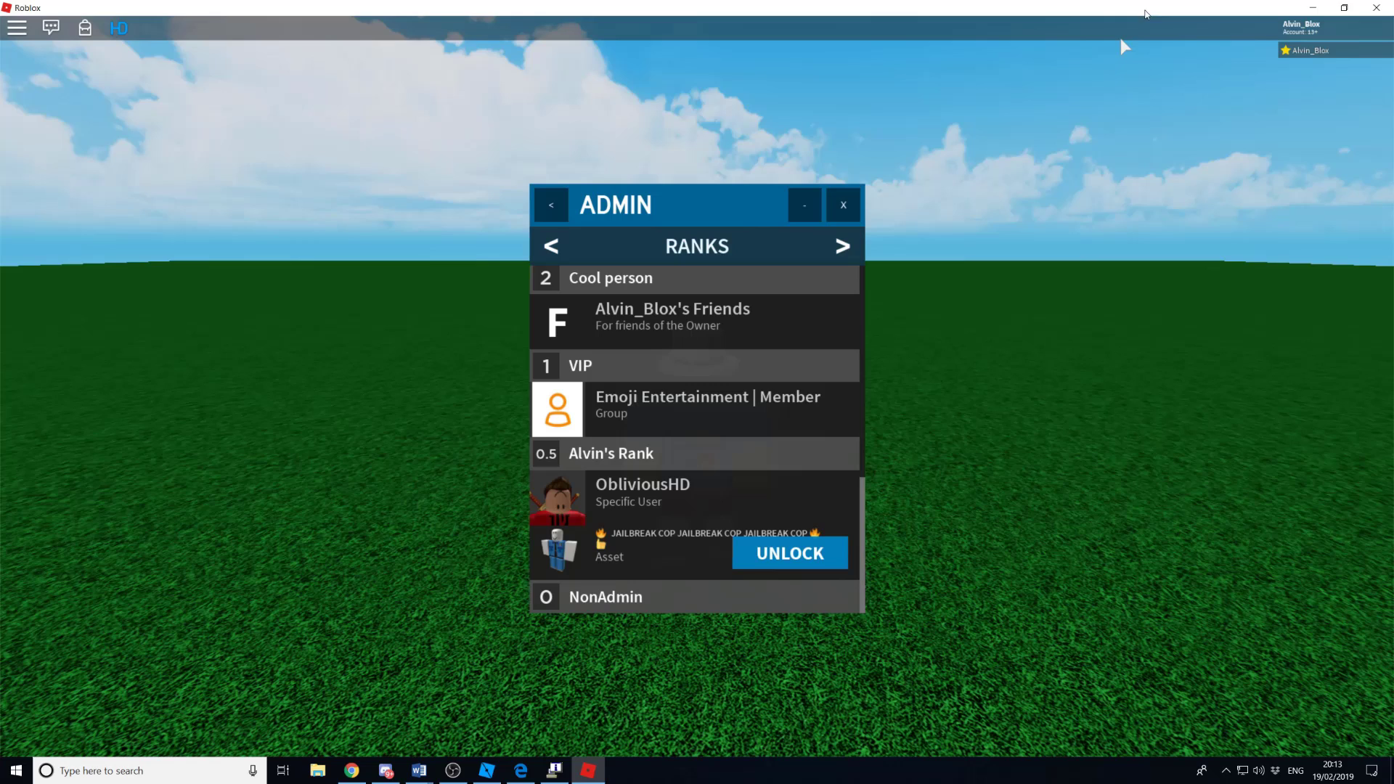
click(1376, 8)
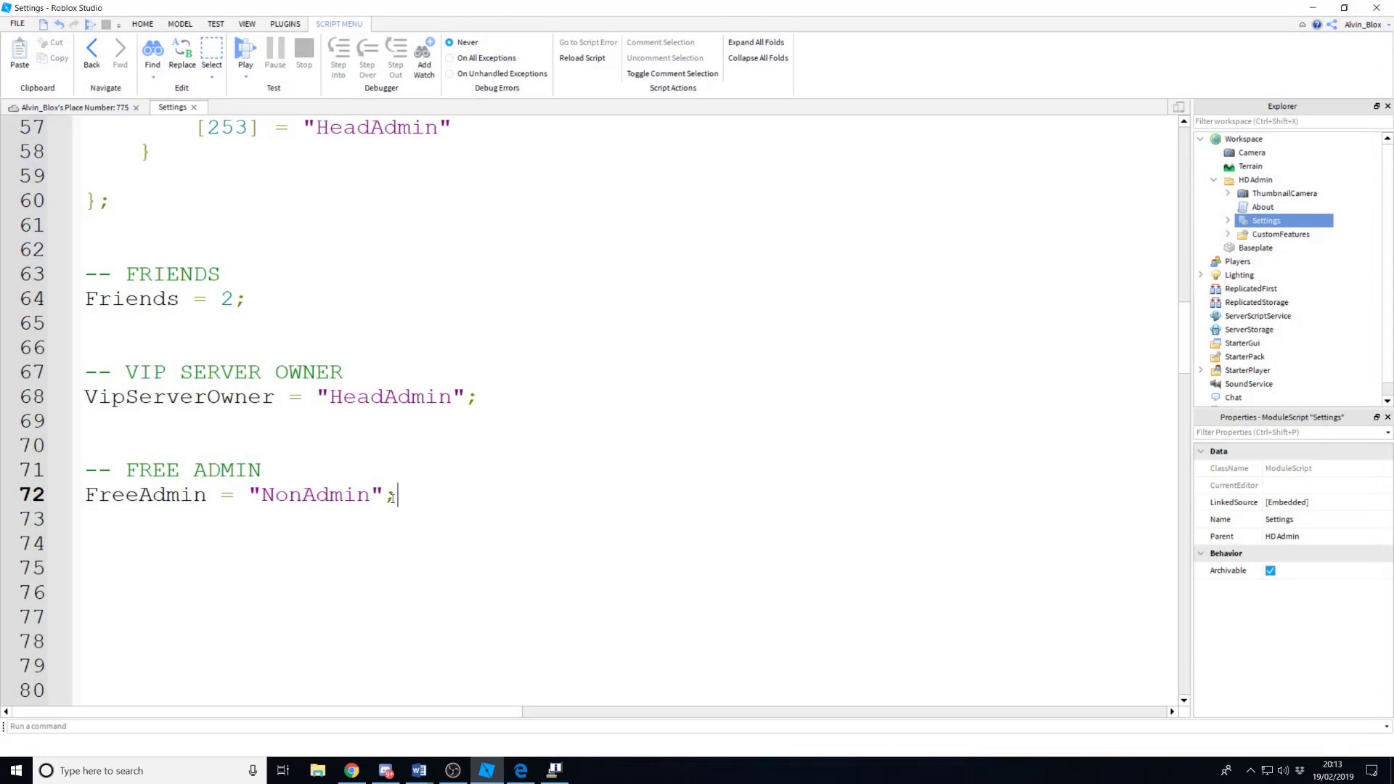
key(shift+Left)
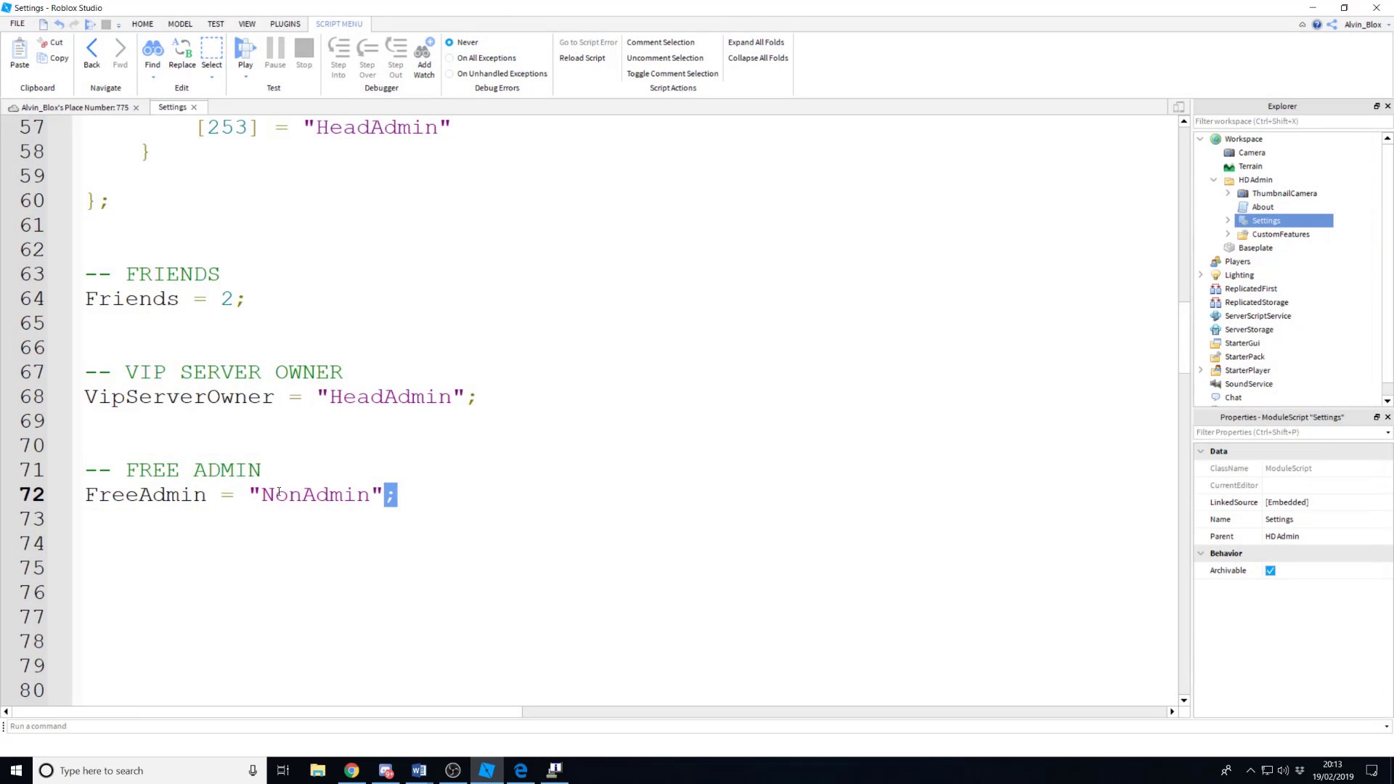